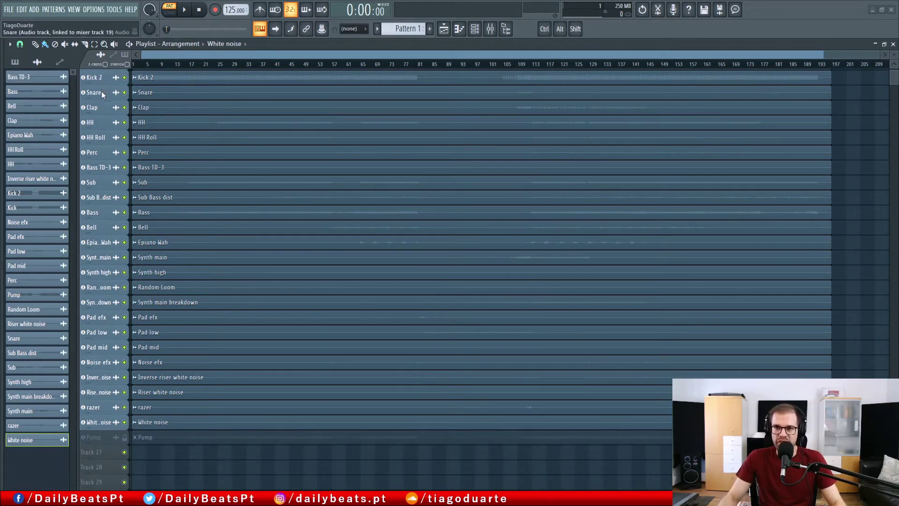
Step: Set the mixer layout to Wide
scroll(103, 109, up, 1)
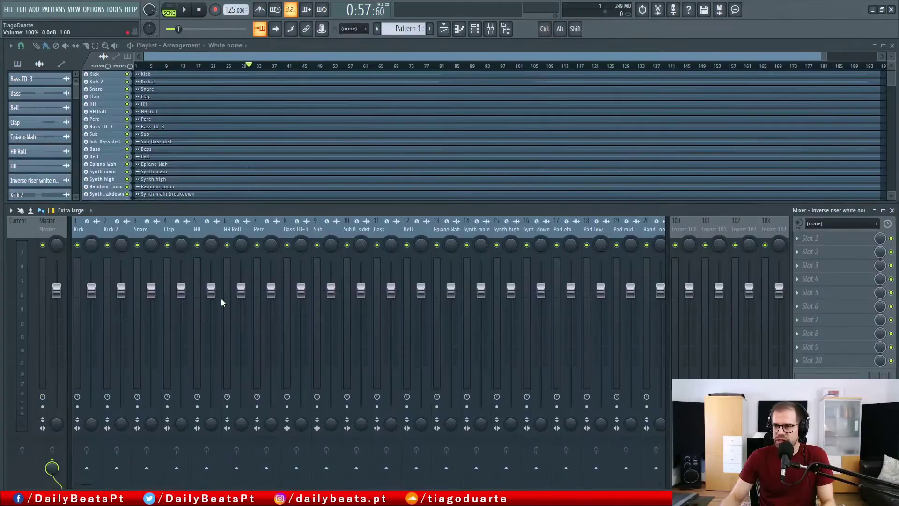
click(70, 210)
click(72, 251)
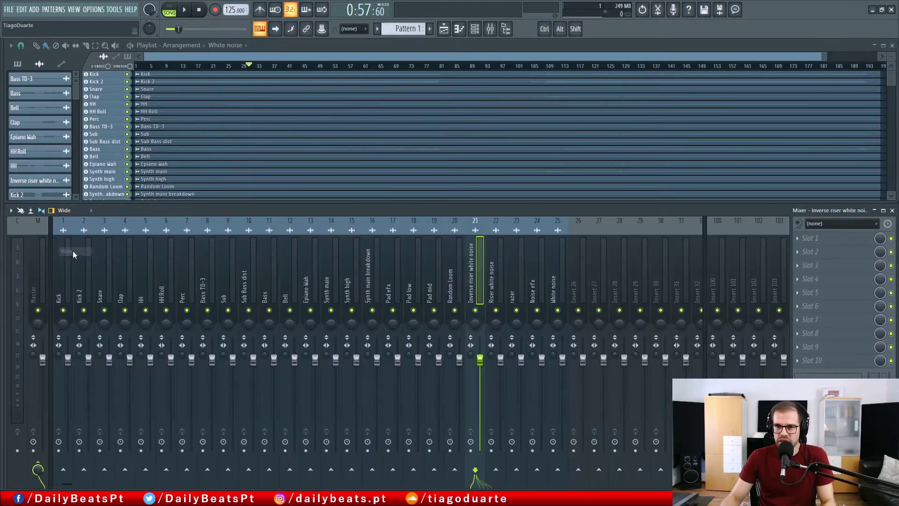
Step: Play the song, skip ahead to around bar 70 and select the master track
key(space)
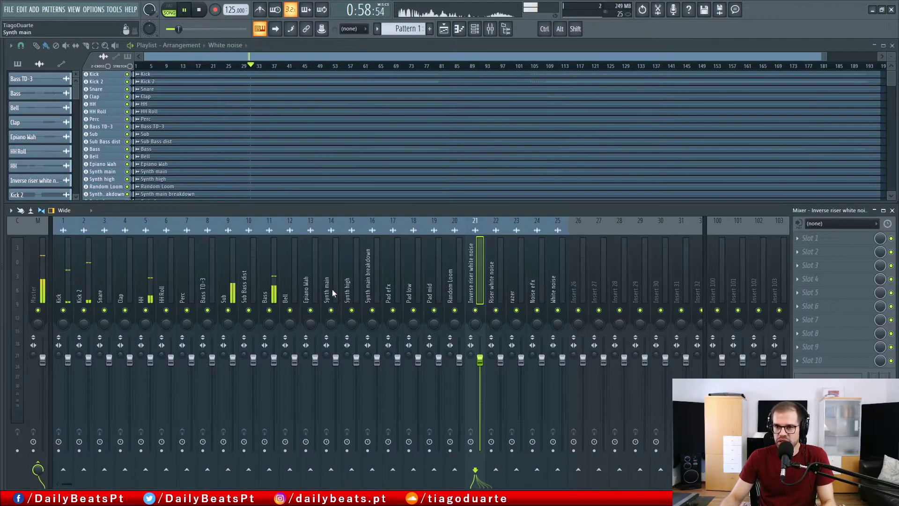
click(404, 66)
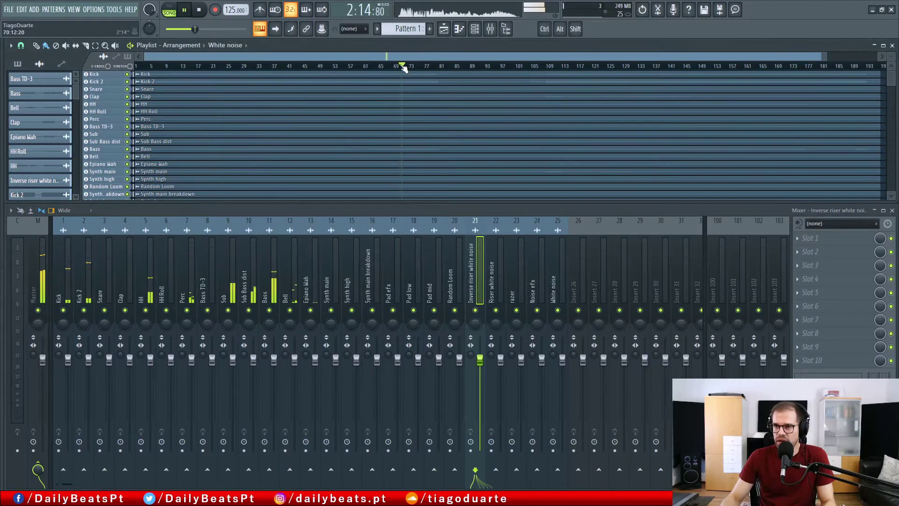
click(40, 232)
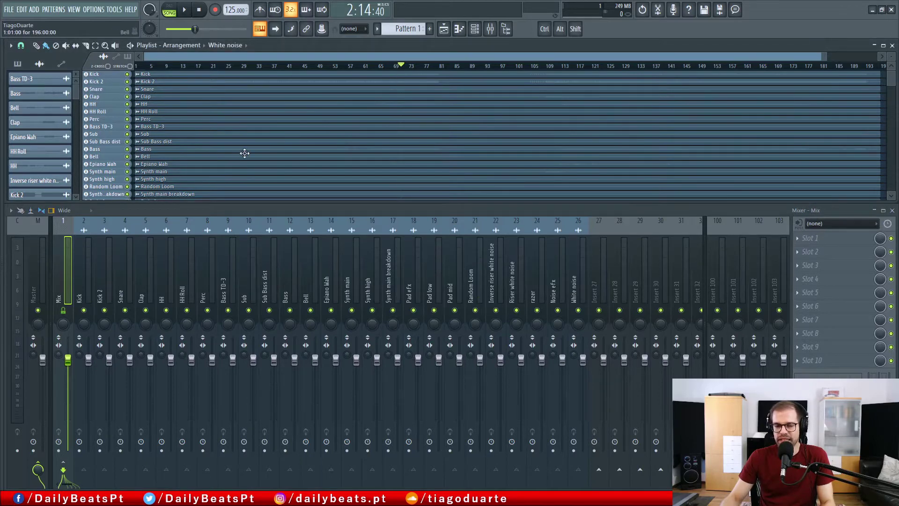
Step: Select all mixer tracks from Kick to White noise and lower their volume to 0%
drag(83, 289, 572, 310)
drag(542, 359, 542, 451)
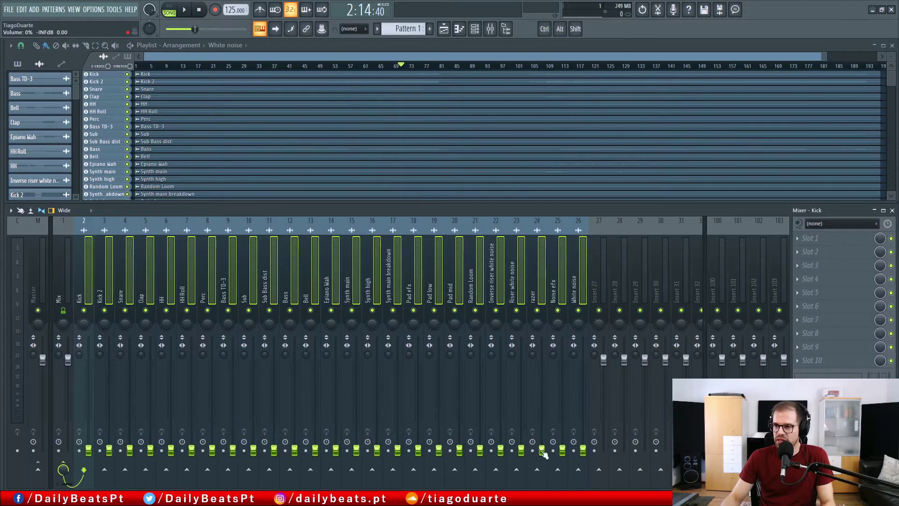
Step: Move the empty insert track after White noise to position 9, between Perc and Bass TD-3
click(601, 270)
key(alt+Left)
key(alt+Left)
key(alt+Left)
key(alt+Left)
key(alt+Left)
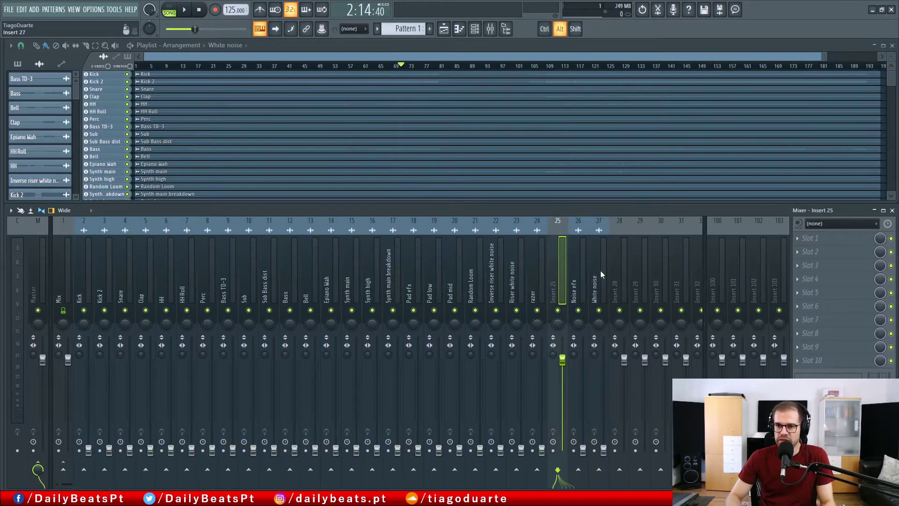
key(alt+Left)
key(alt+Left)
key(alt+Left)
key(alt+Left)
key(alt+Left)
key(alt+Left)
key(alt+Left)
key(alt+Left)
key(alt+Left)
key(alt+Left)
key(alt+Left)
key(alt+Left)
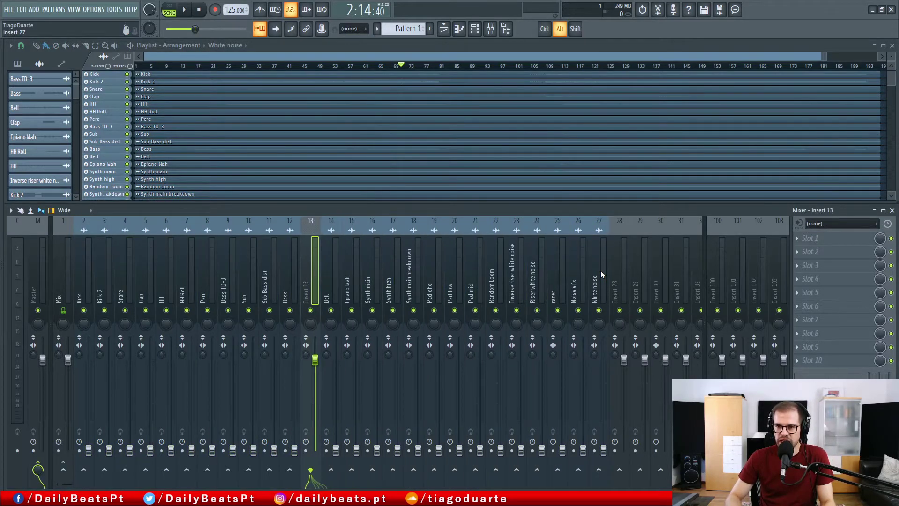
key(alt+Left)
Step: Rename the moved empty mixer track as Pump
key(F2)
text(Pump)
key(Return)
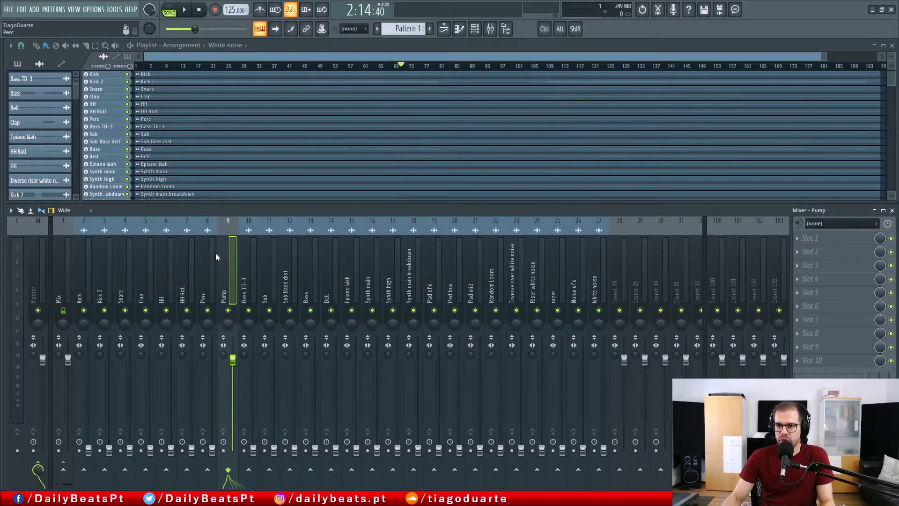
Step: Add mixer separators before the Pump track and before the Kick track
right_click(229, 272)
click(262, 399)
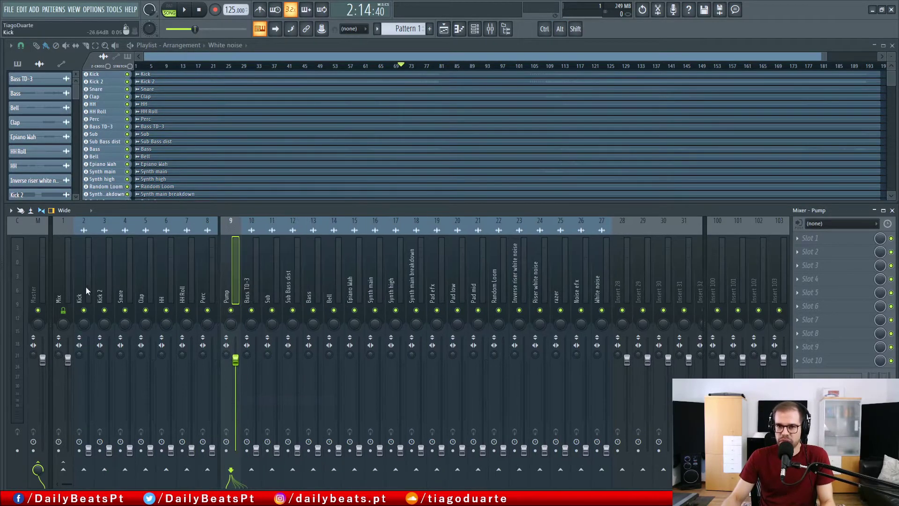
right_click(80, 285)
click(125, 400)
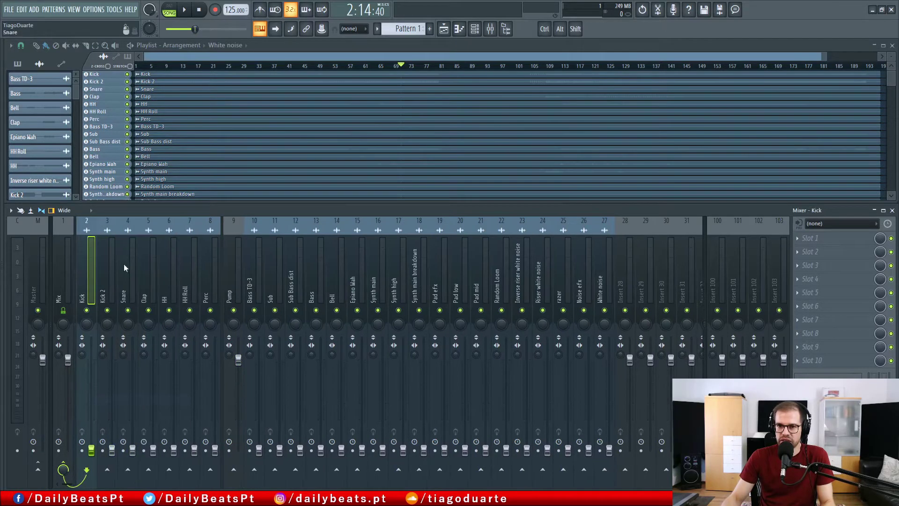
Step: Disable the send from Kick 2 to the Mix track and check the routing of Kick and Mix
click(106, 281)
click(89, 281)
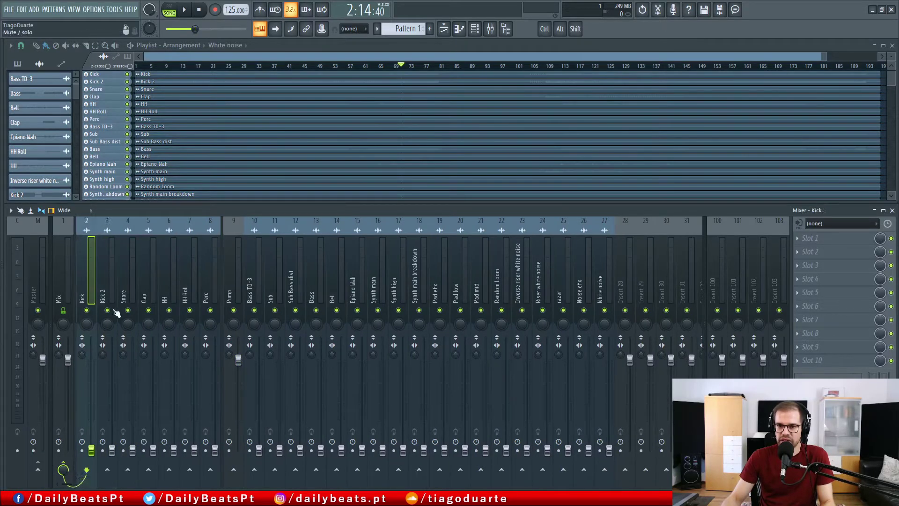
ctrl+click(102, 281)
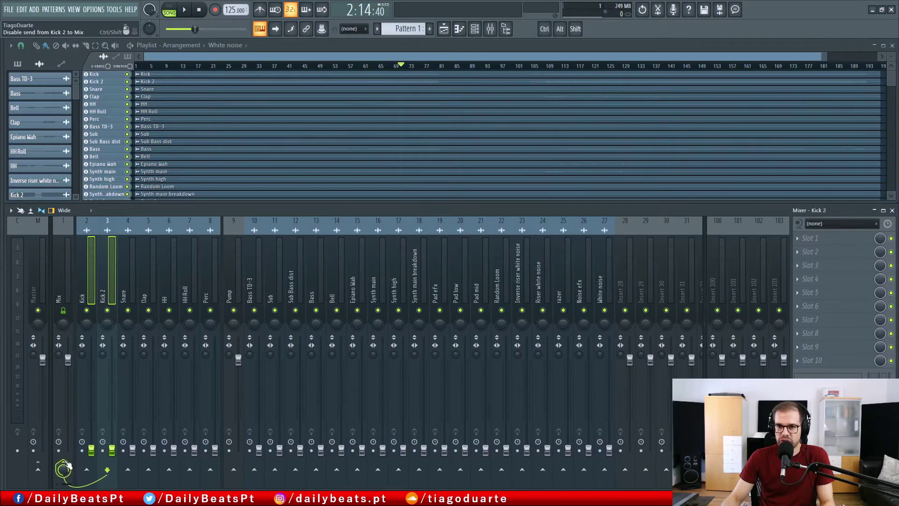
click(59, 280)
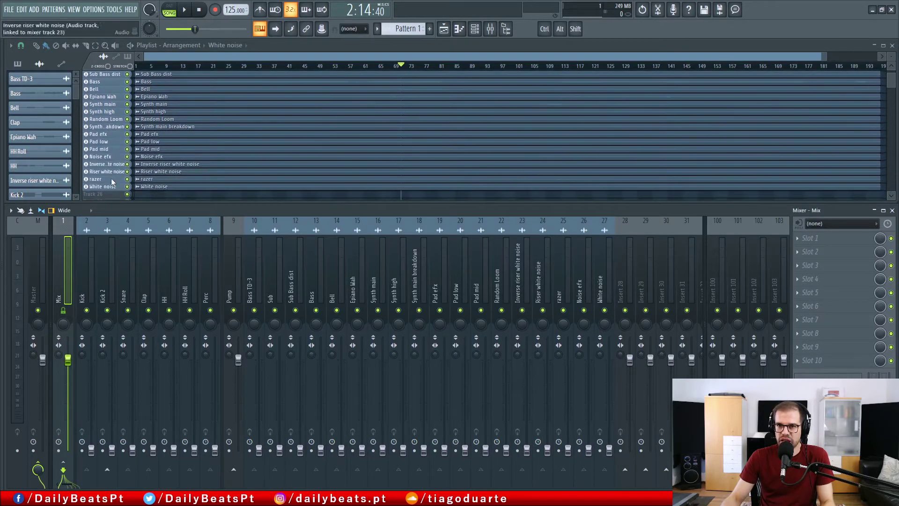
click(86, 269)
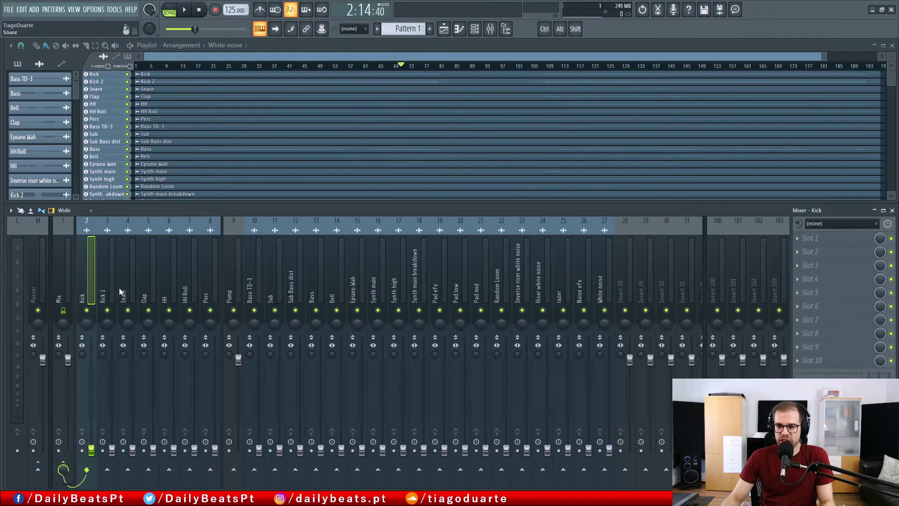
click(63, 288)
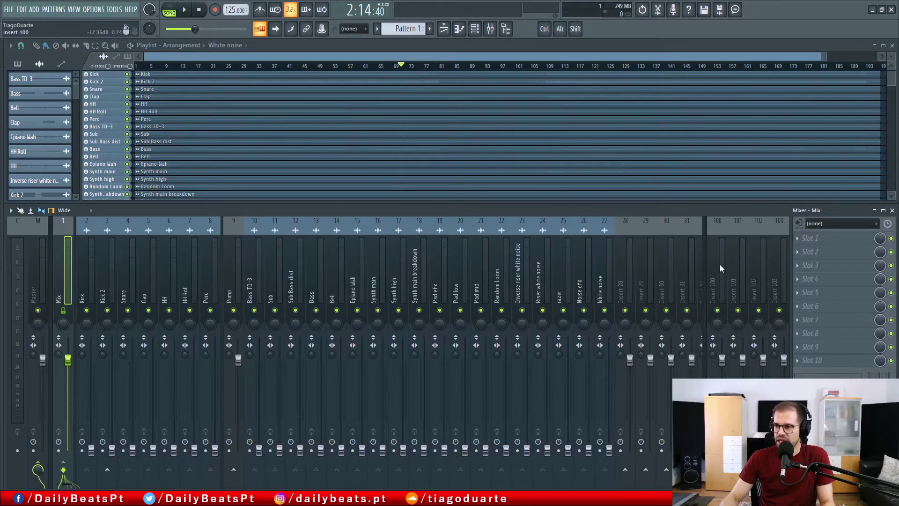
Step: Rename insert track 100 as Aux rev
double_click(719, 288)
text(Aux)
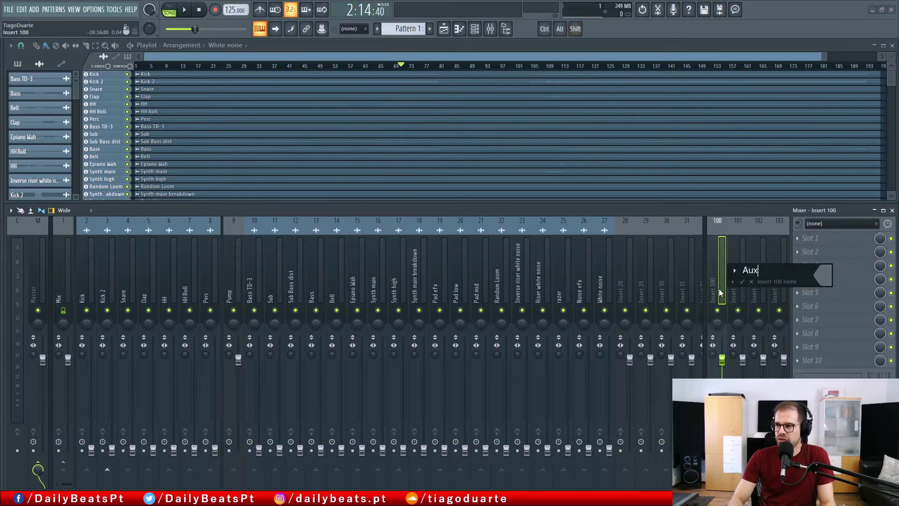
text( rev)
key(Return)
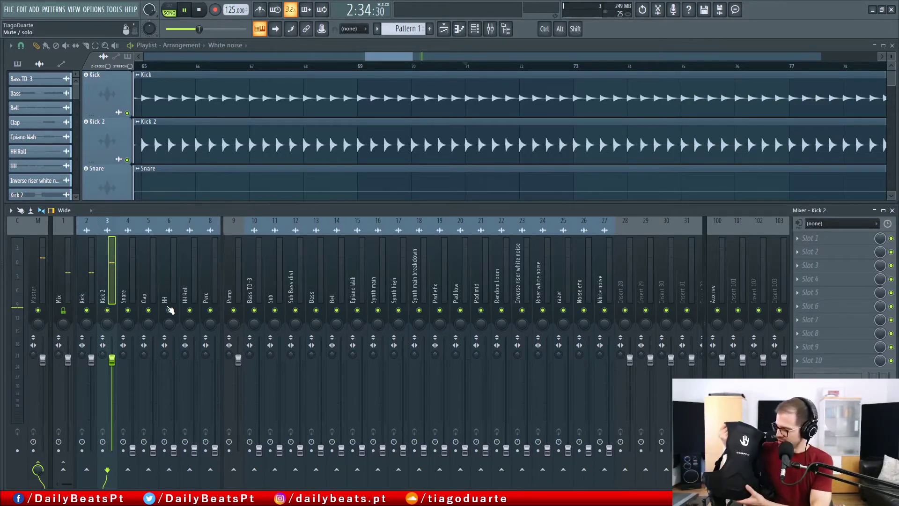
Step: Raise the Perc volume to 76% and lower the Bass volume slightly
key(space)
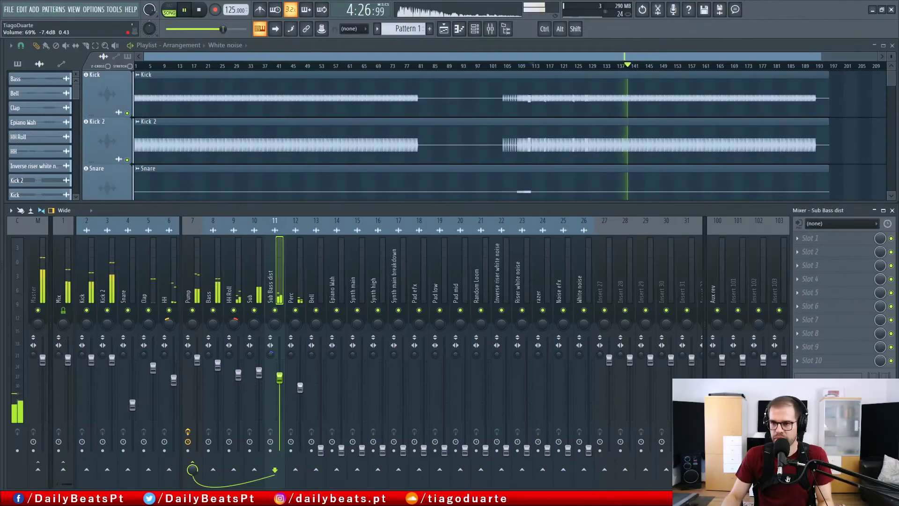
drag(301, 387, 301, 382)
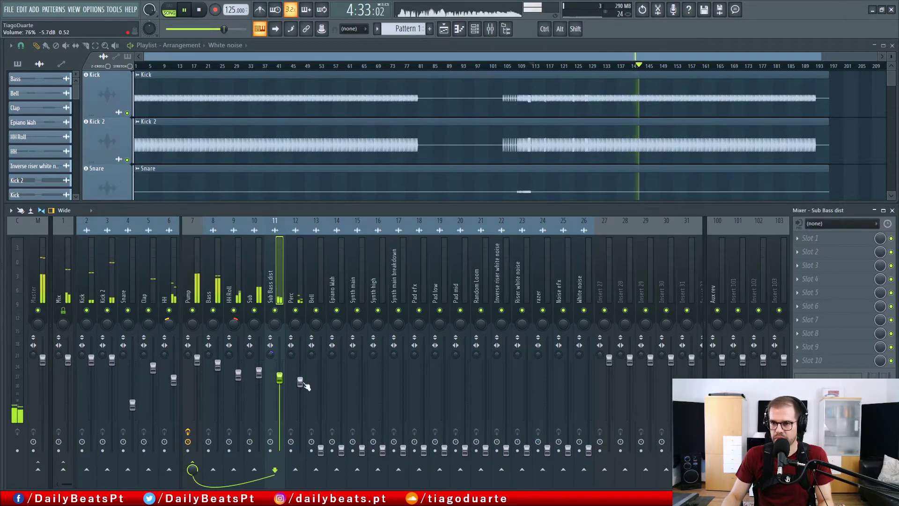
drag(217, 370, 220, 380)
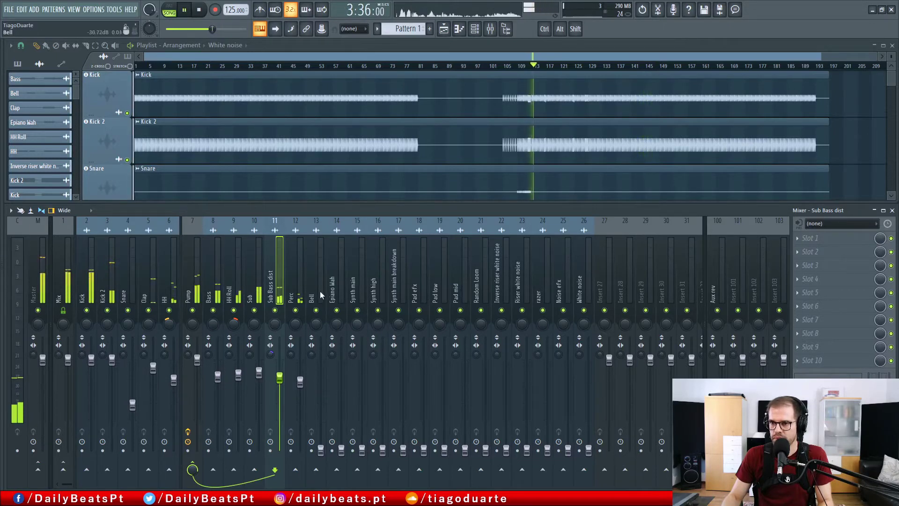
Step: Bring up the Bell track's volume to about 69%
click(321, 450)
drag(320, 450, 321, 402)
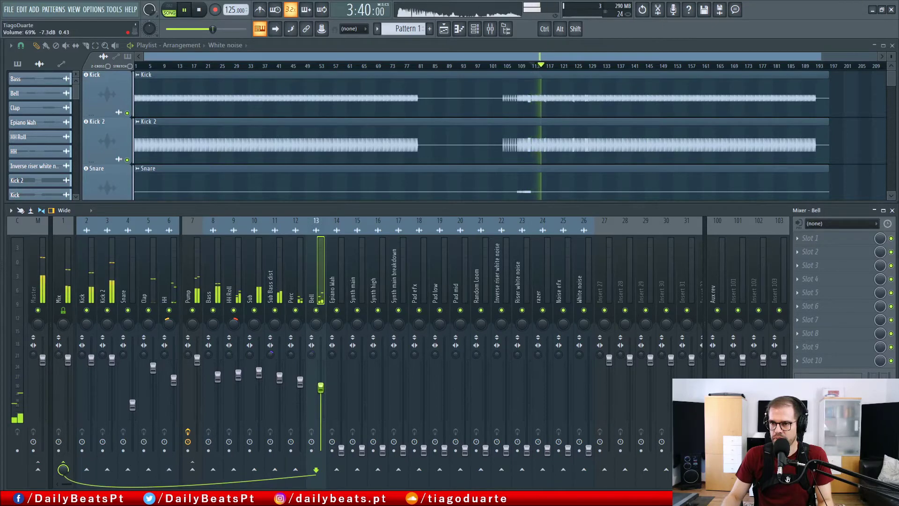
drag(320, 388, 320, 389)
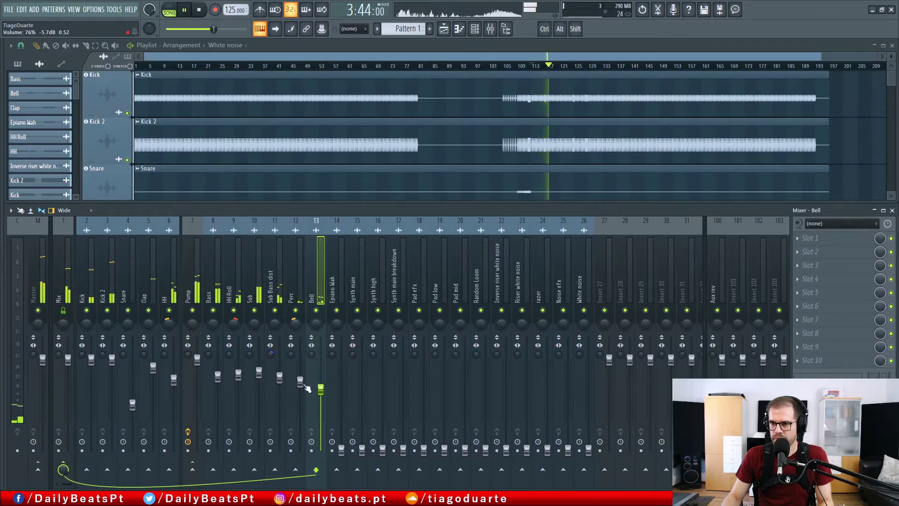
Step: Pan the Bell track to the right and raise its volume slightly
drag(316, 324, 316, 321)
drag(320, 389, 291, 338)
Step: Try Perc's stereo separation at 100% merged and reset it to the original
scroll(291, 359, down, 10)
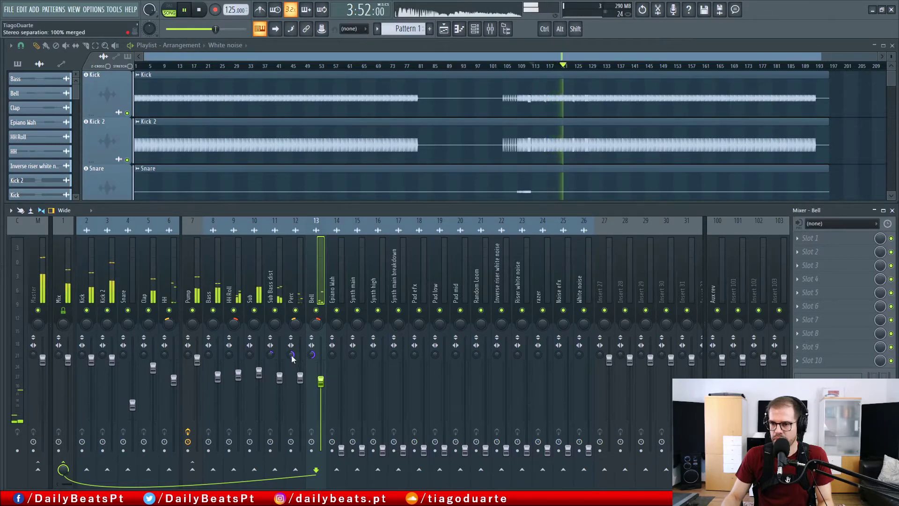
right_click(291, 359)
click(310, 355)
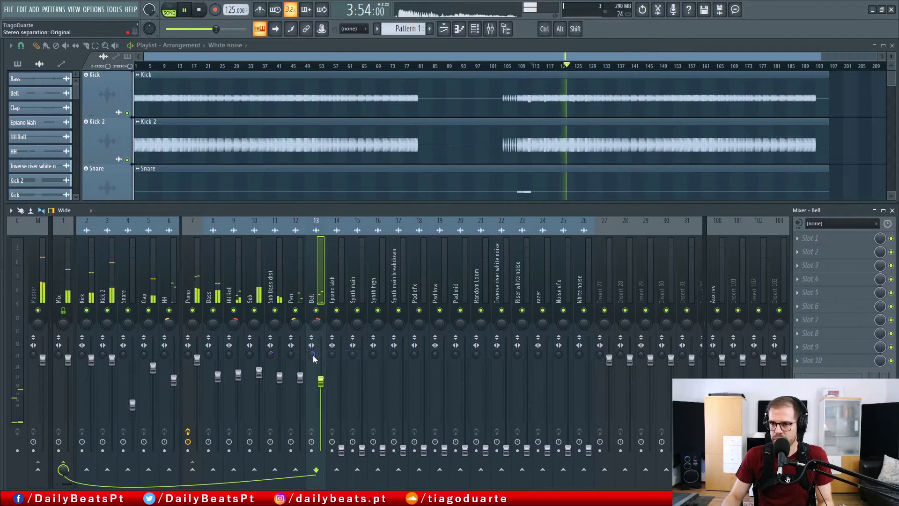
Step: Reset the Bell track's stereo separation and set it to about 58% separated
right_click(313, 357)
click(324, 356)
scroll(313, 360, down, 3)
scroll(311, 354, down, 3)
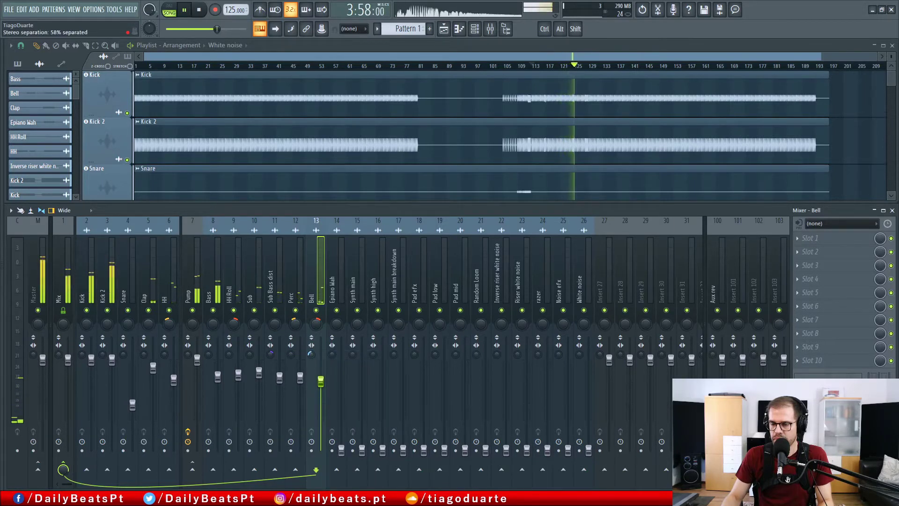
Step: Fine-tune the Bell volume and balance the panning, with Perc slightly left and Bell 34% right
drag(317, 386, 316, 383)
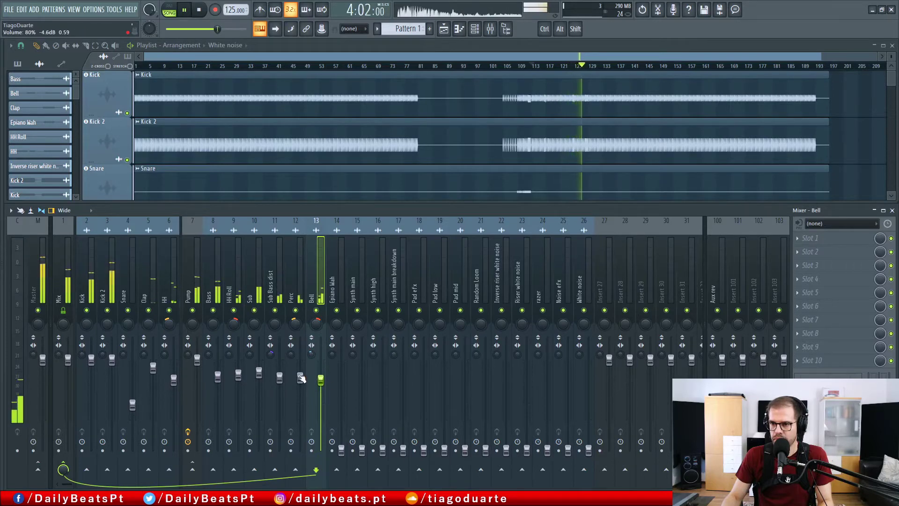
mouse_move(294, 331)
mouse_down()
mouse_move(316, 332)
mouse_move(315, 319)
mouse_move(295, 319)
mouse_up()
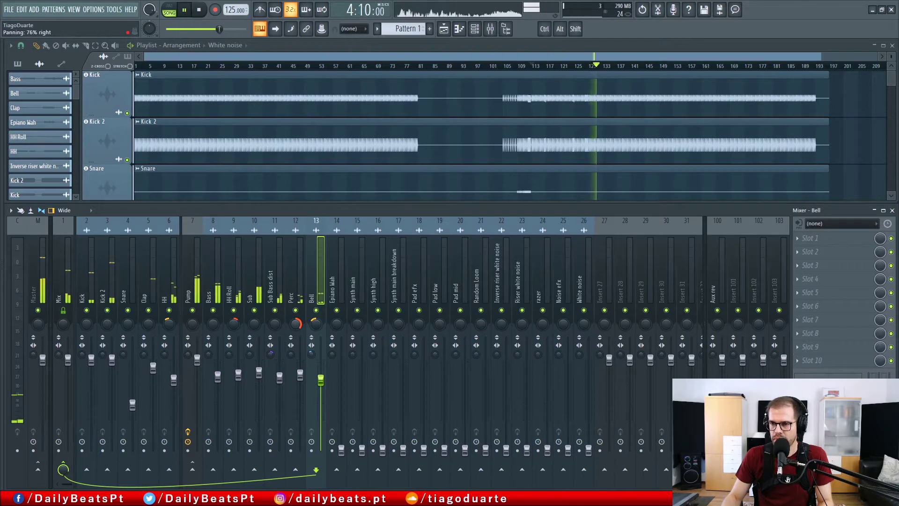
drag(295, 323, 317, 319)
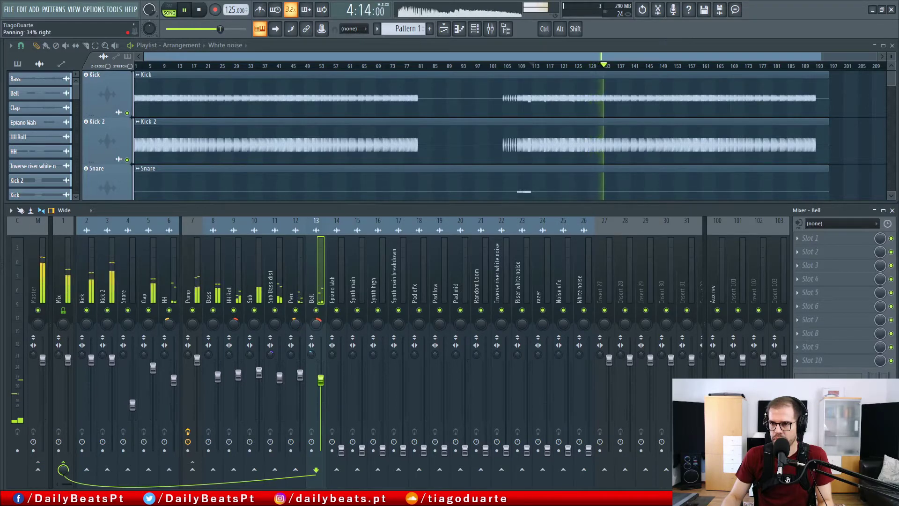
drag(321, 380, 321, 379)
Step: Bring up the Epiano Wah volume to about 69% and adjust its stereo separation
drag(341, 450, 342, 409)
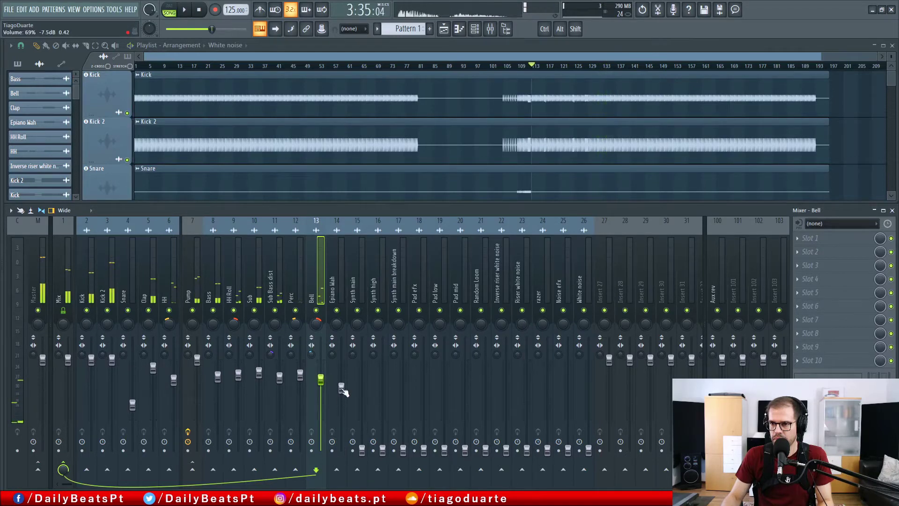
drag(341, 388, 342, 390)
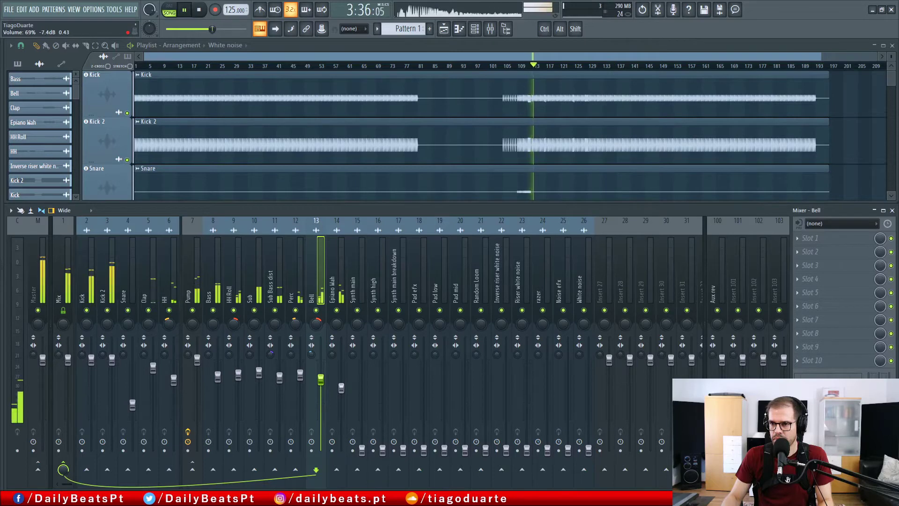
drag(332, 354, 331, 370)
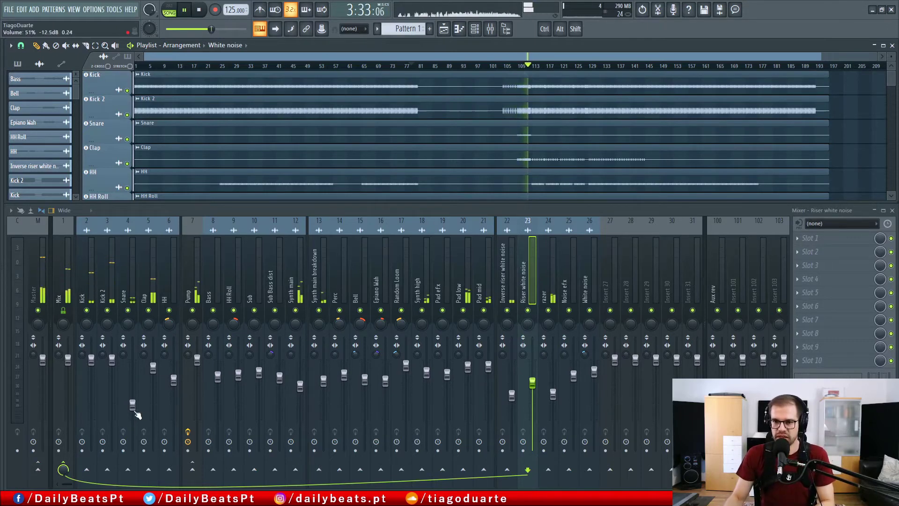
Step: Raise the Snare volume to 88% and replay the arrangement from around bar 109
drag(133, 404, 133, 385)
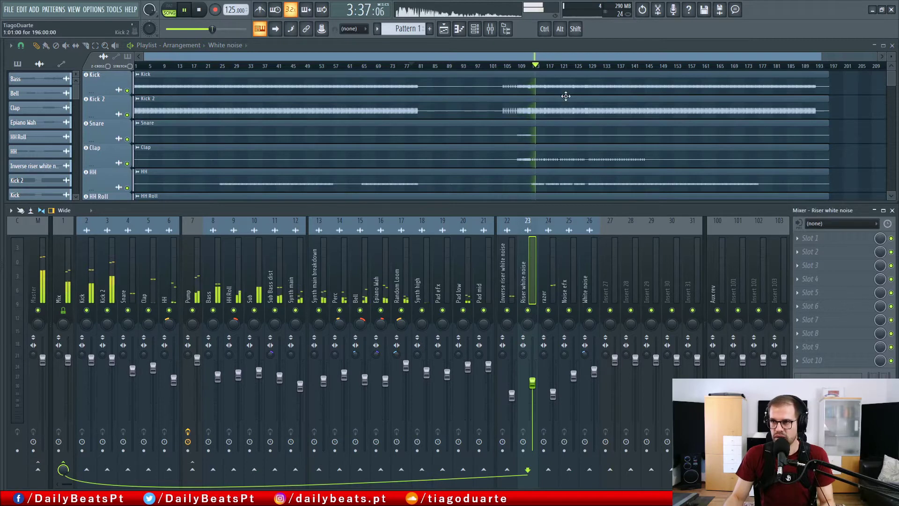
scroll(531, 102, up, 6)
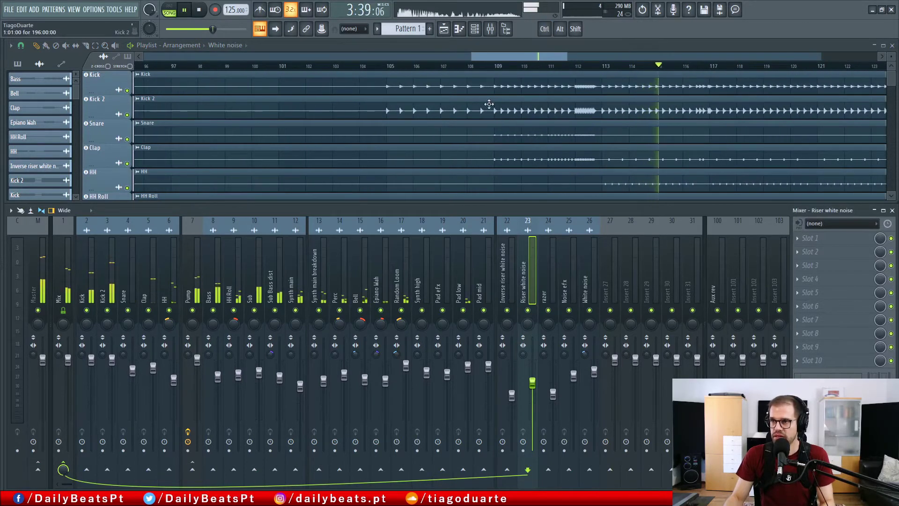
click(491, 69)
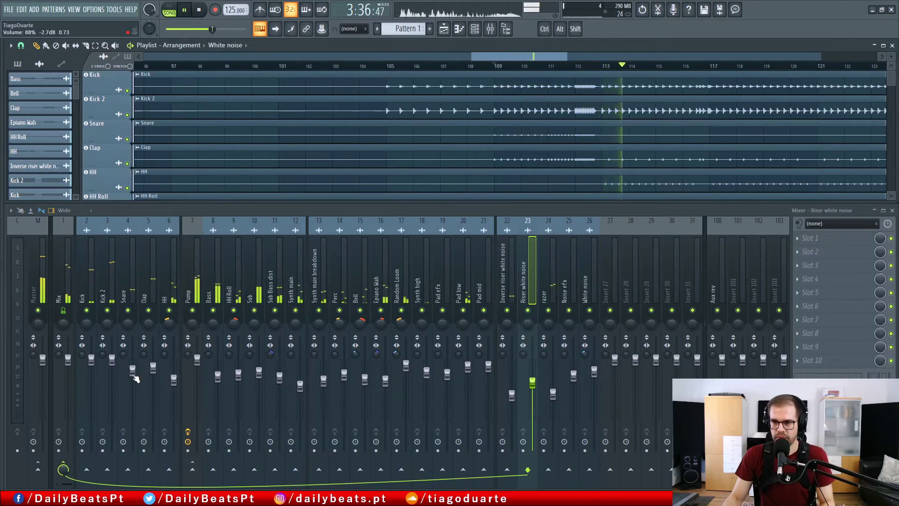
Step: Lower the Snare volume slightly and play the full arrangement looped over bars 113 to 129 with all tracks selected
drag(135, 378, 135, 380)
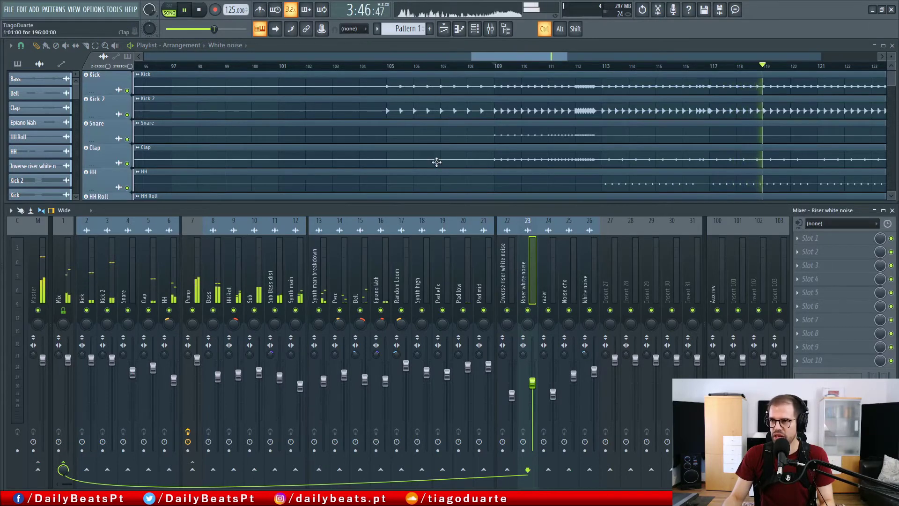
scroll(405, 134, down, 5)
key(ctrl+a)
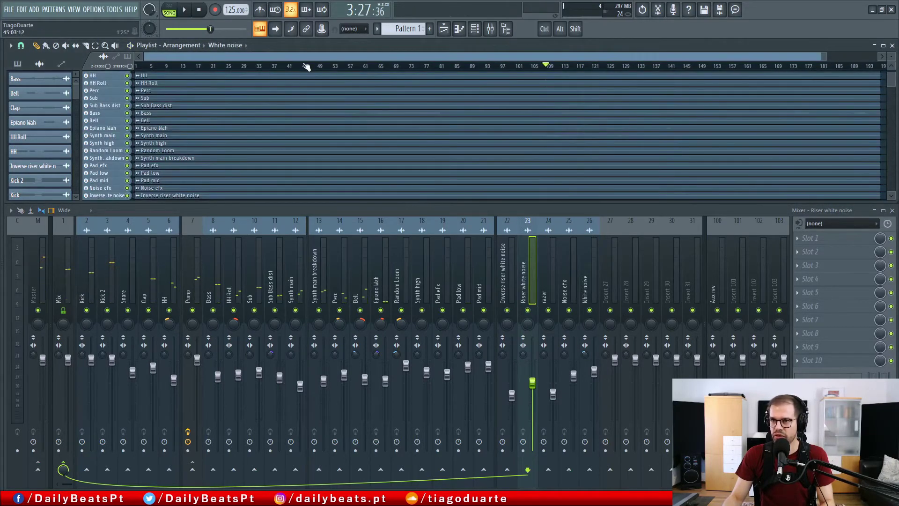
click(276, 66)
key(space)
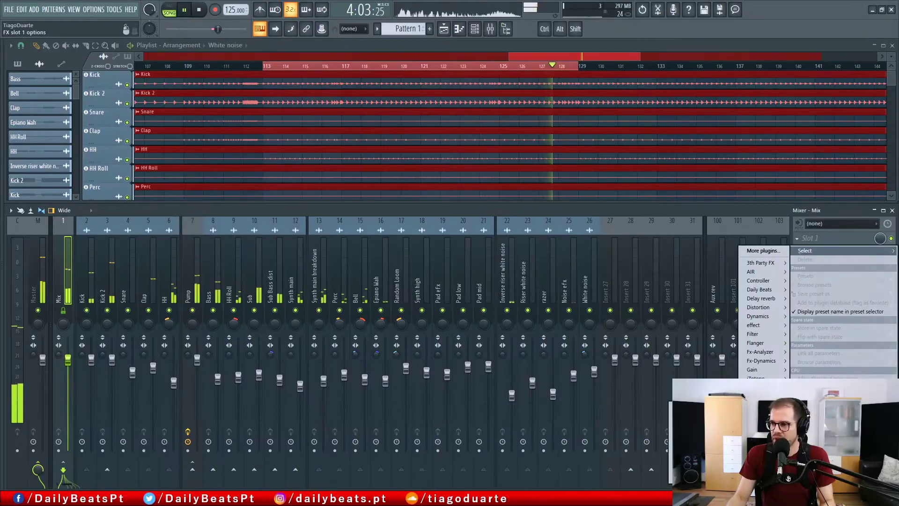
Step: Insert Fruity dB meter in the Mix track's first effect slot, replacing the wrongly loaded Gross Beat
mouse_move(759, 468)
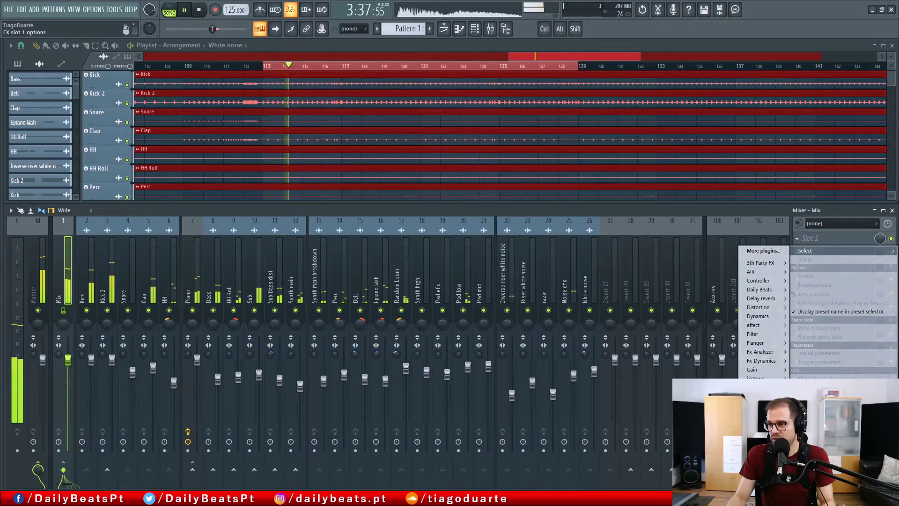
click(761, 396)
click(797, 238)
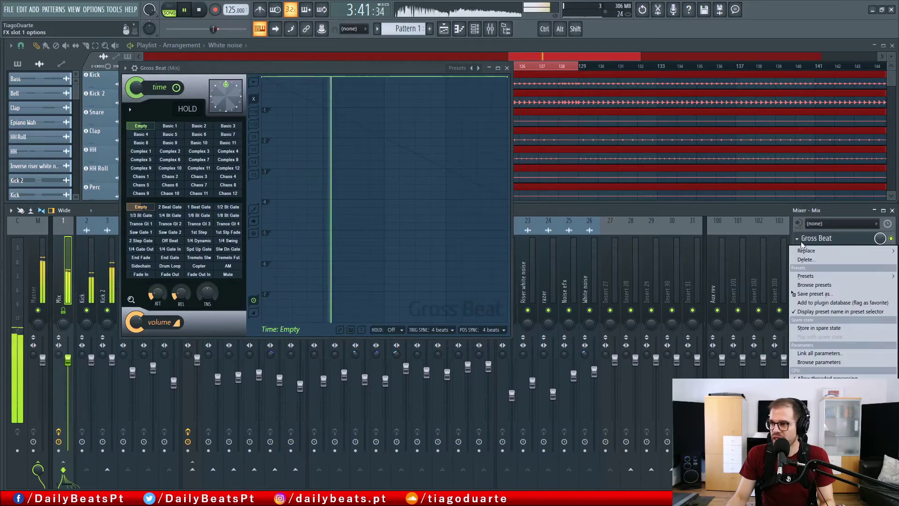
mouse_move(806, 251)
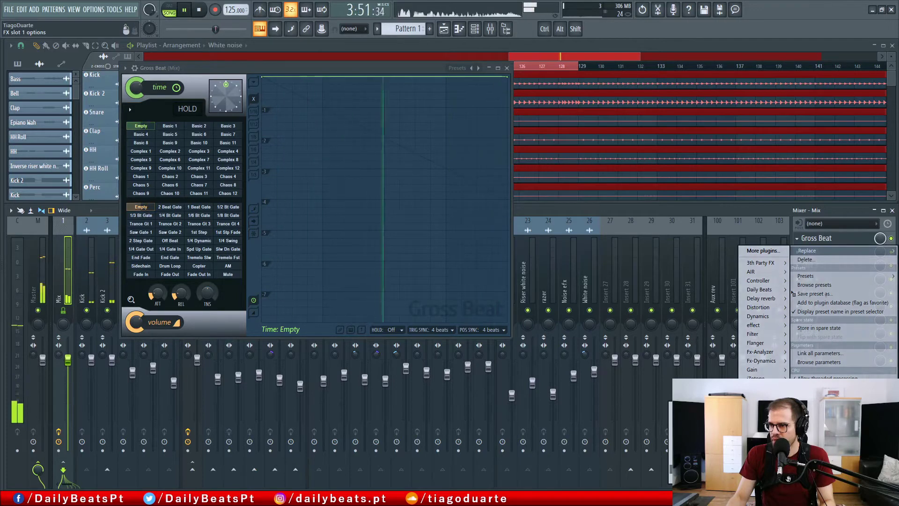
click(703, 351)
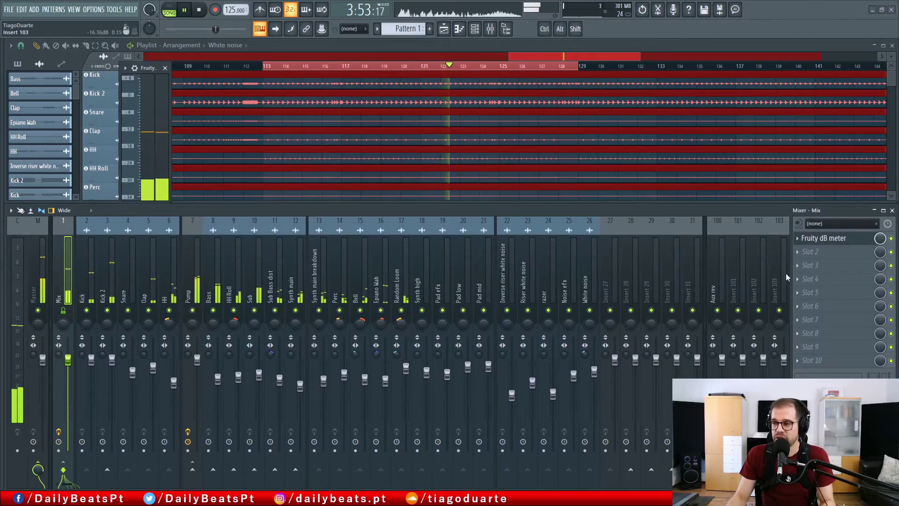
Step: Add a second Fruity dB meter in the Mix track's slot 10 and place its window beside the first meter
click(799, 238)
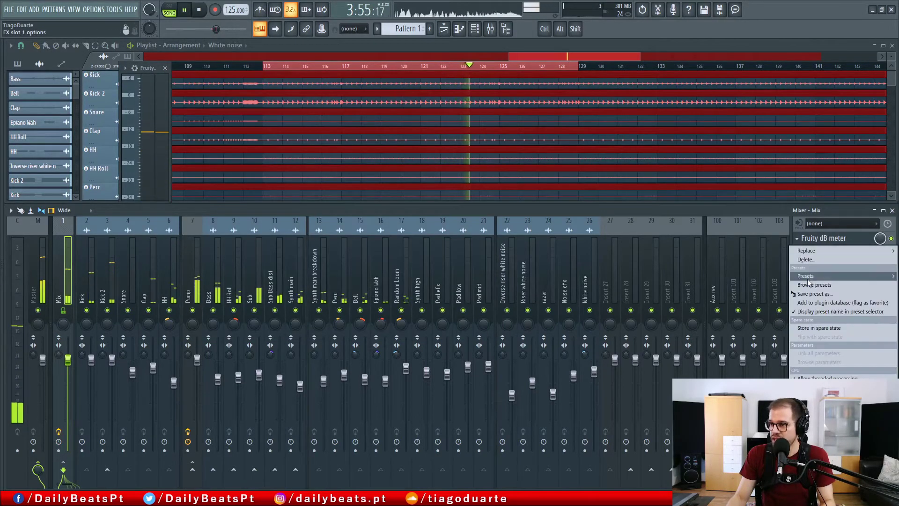
key(Escape)
click(822, 362)
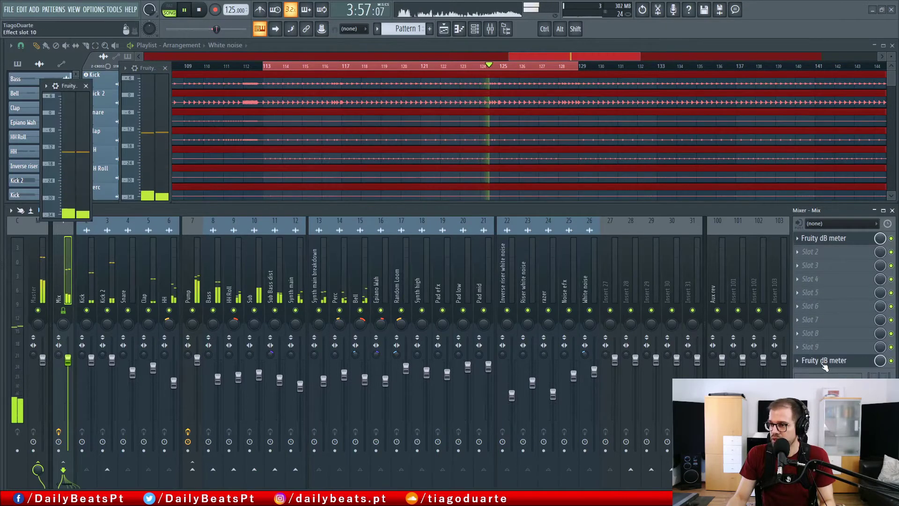
drag(69, 89, 201, 67)
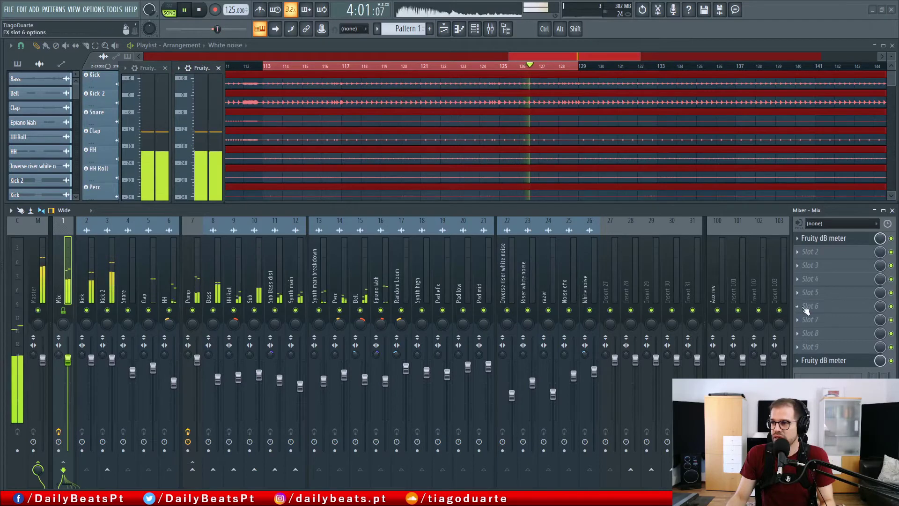
click(891, 361)
click(892, 361)
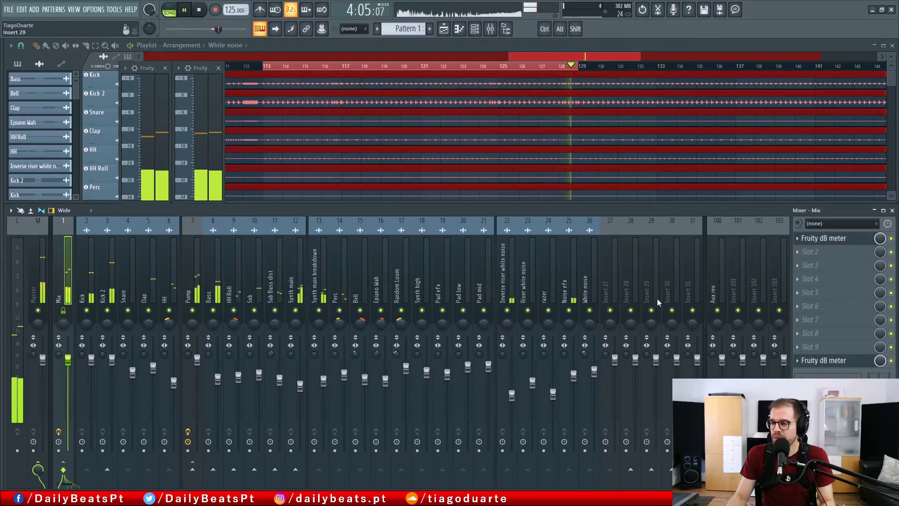
Step: Load Neutron Elements in the Mix track's second effect slot and move its window clear of the two meters
click(822, 252)
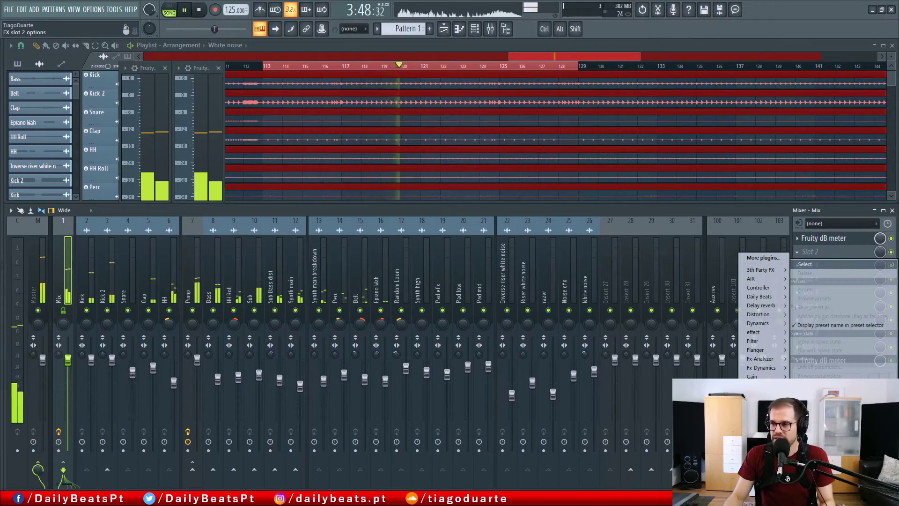
click(788, 477)
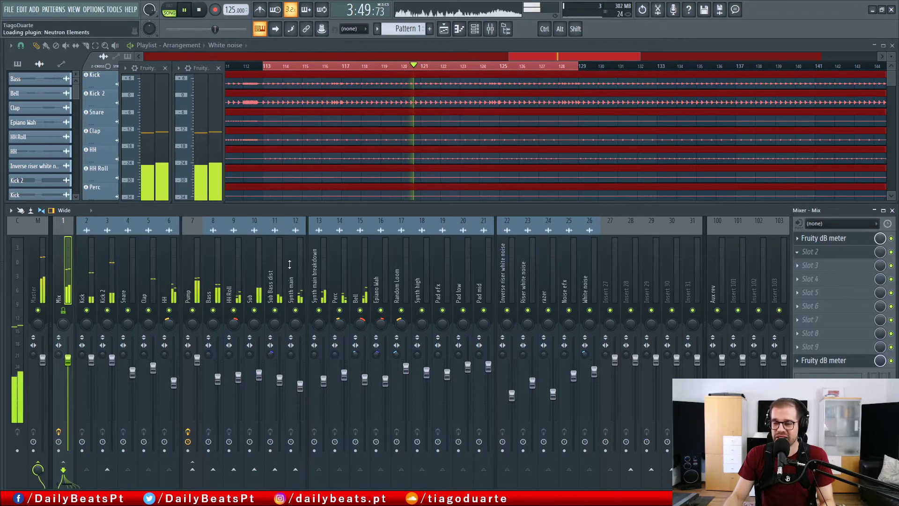
drag(200, 88, 389, 110)
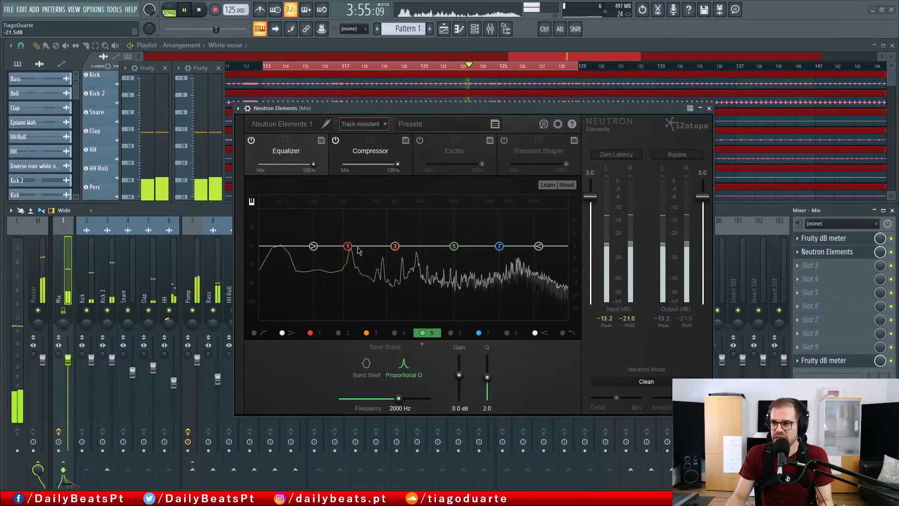
Step: Shape the Mix EQ gently, boosting 1.4 dB at 106 Hz with Q 0.9, and set Neutron's output gain to -0.2 dB
drag(395, 245, 401, 206)
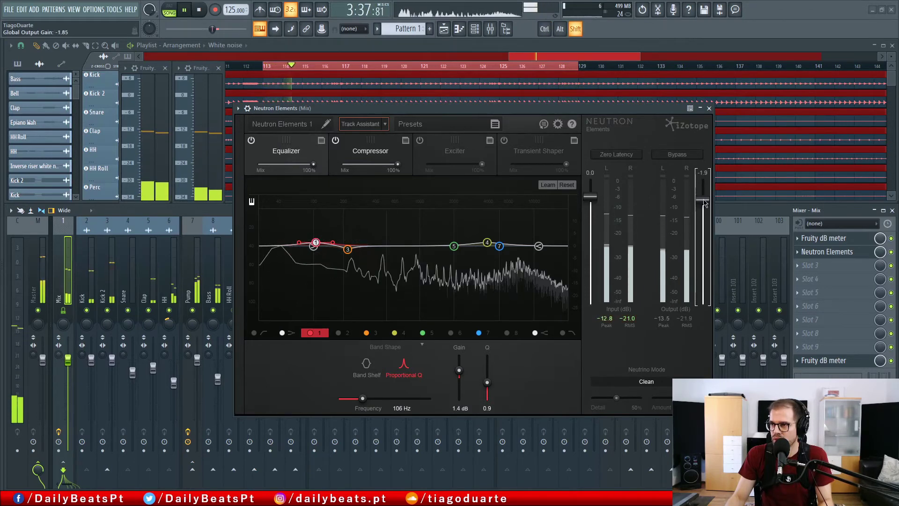
click(707, 173)
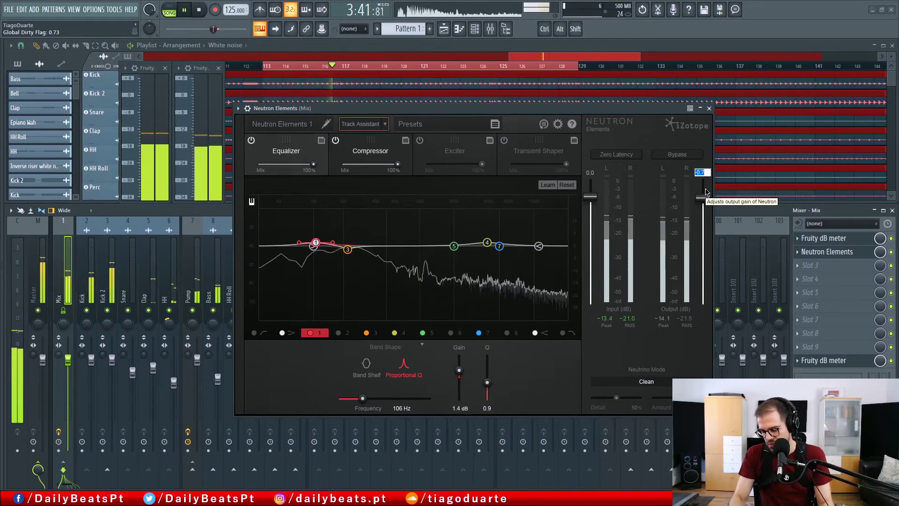
text(-0.2)
key(Return)
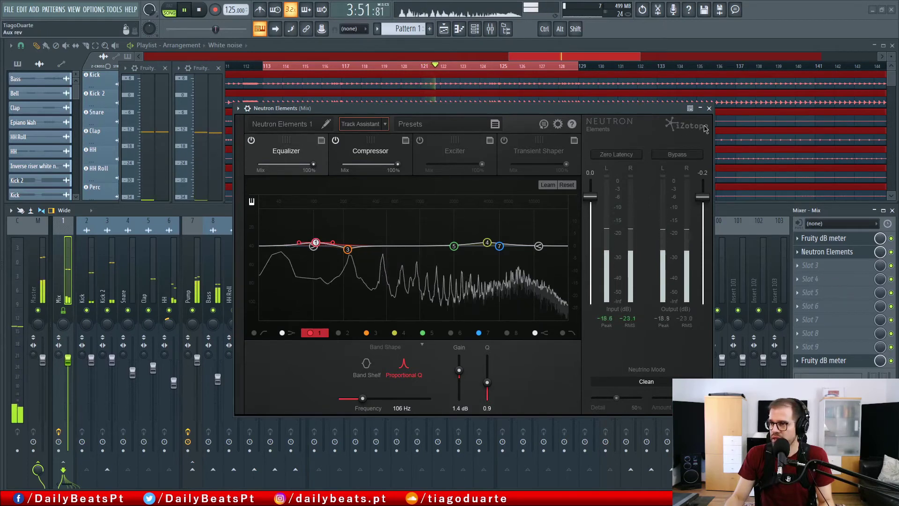
click(709, 109)
Step: Load the H-Comp Stereo compressor in the Mix track's third effect slot
click(820, 266)
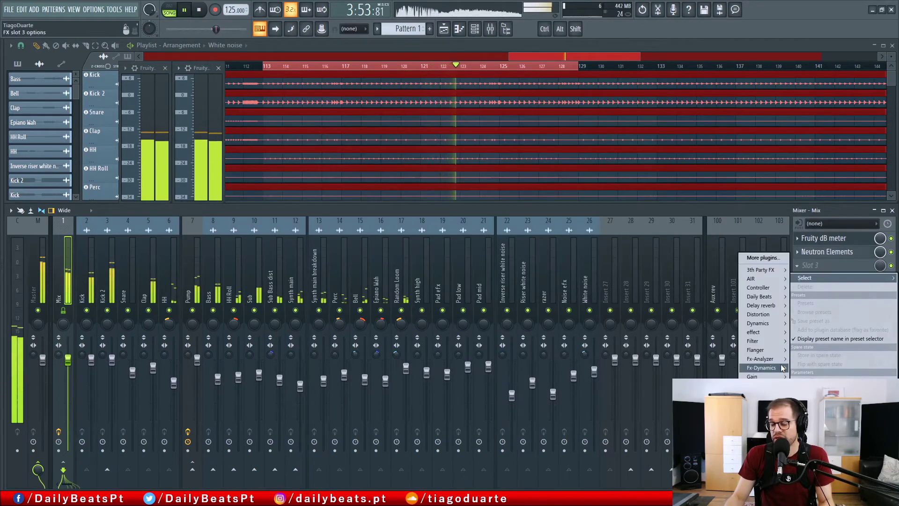
mouse_move(753, 332)
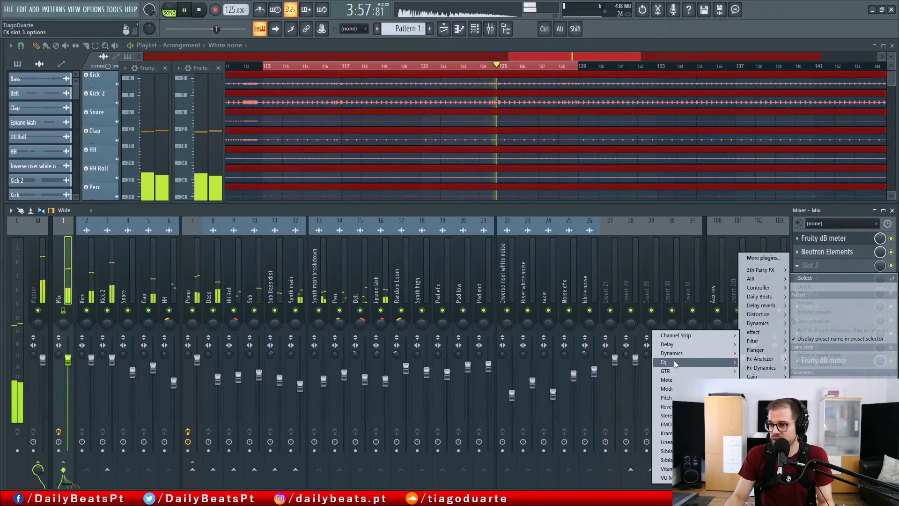
mouse_move(674, 357)
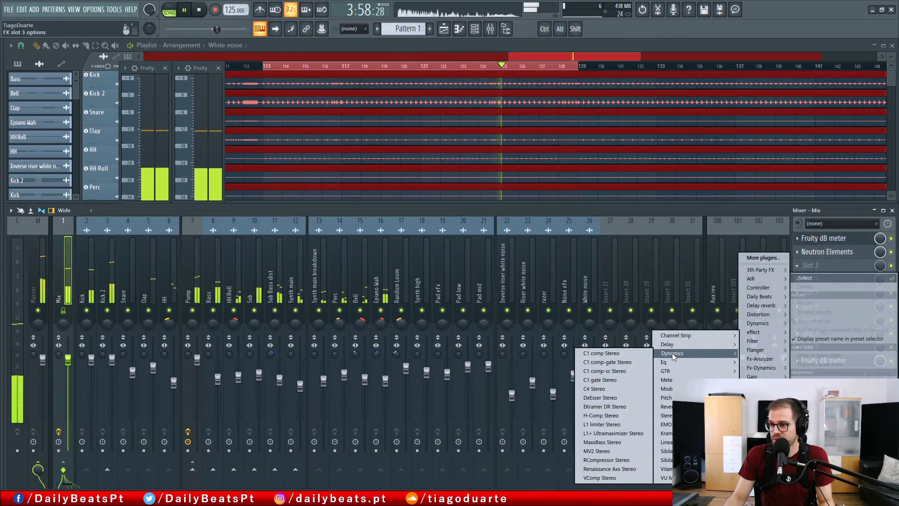
click(601, 416)
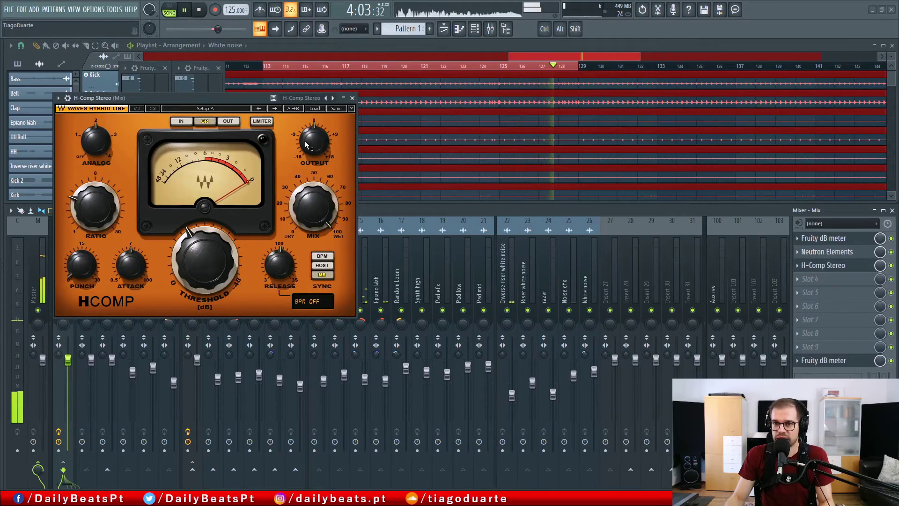
Step: Set H-Comp's ratio to 4.40, threshold to its minimum, analog off, attack to 10.2 ms and release to 74 ms
drag(95, 206, 95, 195)
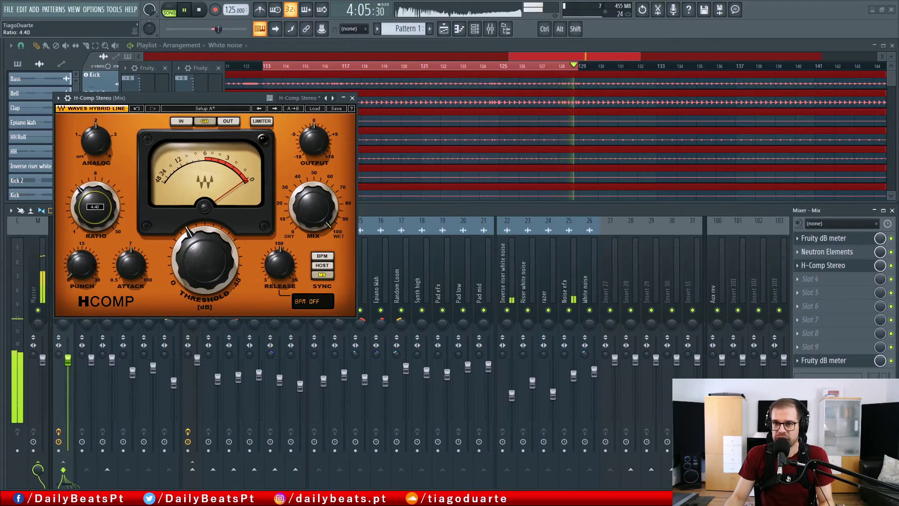
drag(209, 260, 214, 265)
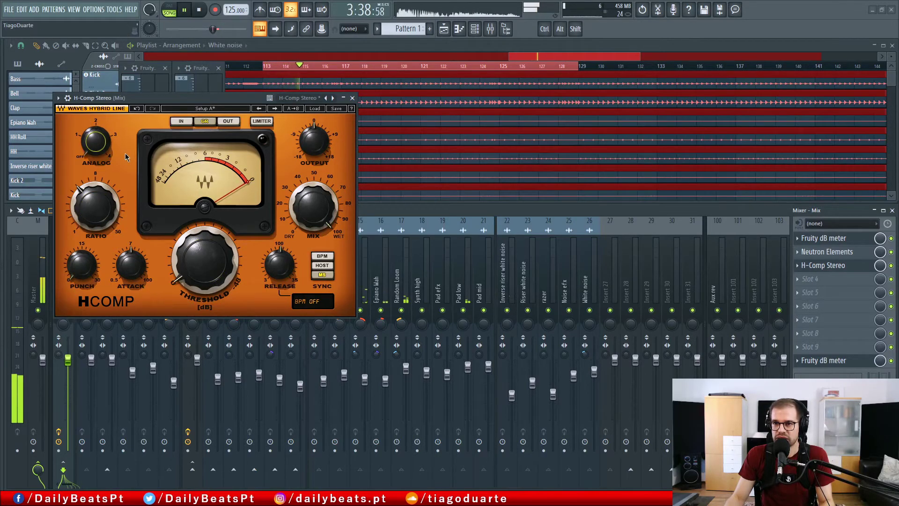
click(131, 265)
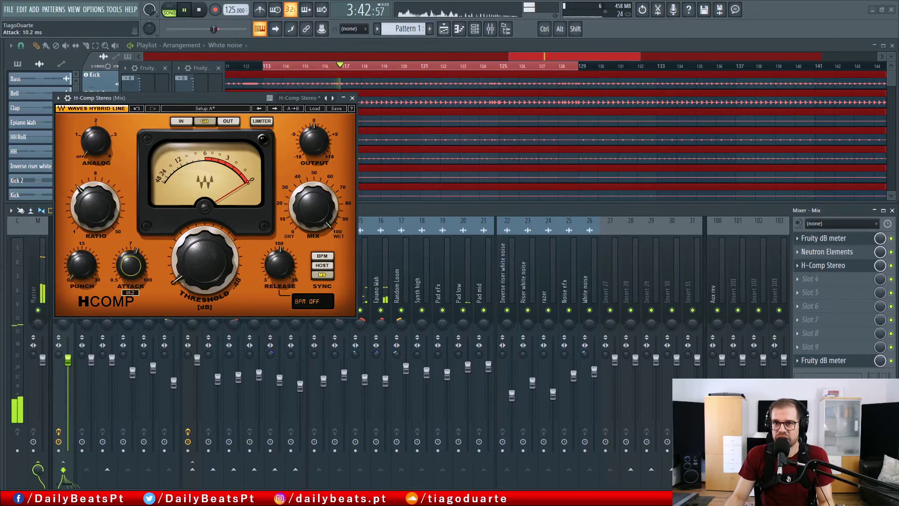
click(288, 268)
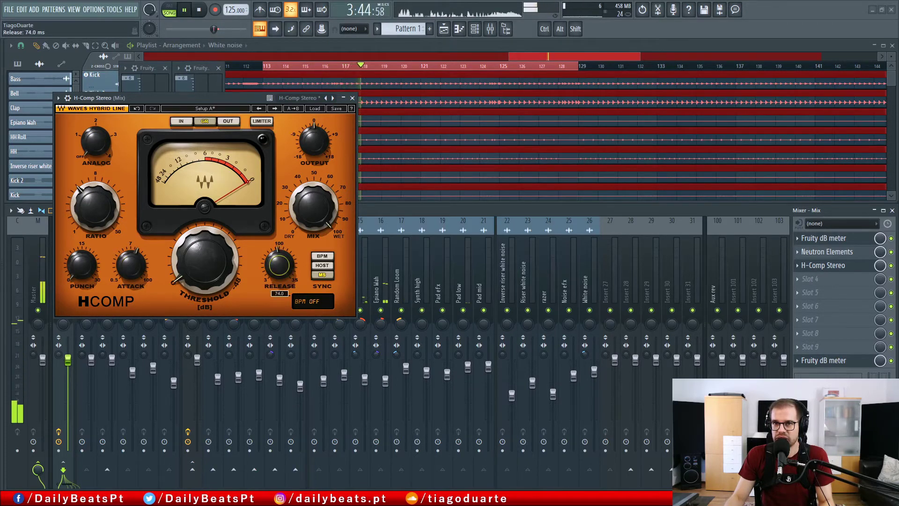
Step: Move the H-Comp window clear of the two meters and browse its factory presets without loading one
drag(286, 109, 386, 97)
click(503, 109)
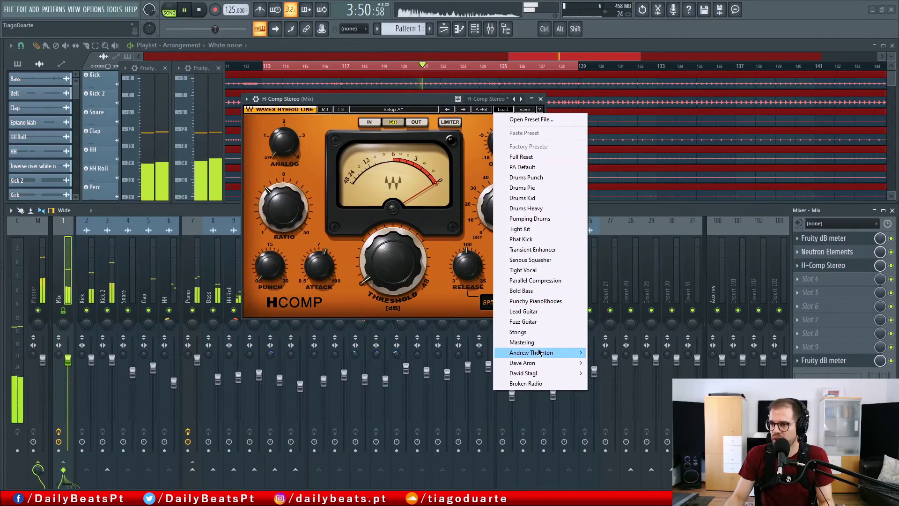
mouse_move(537, 375)
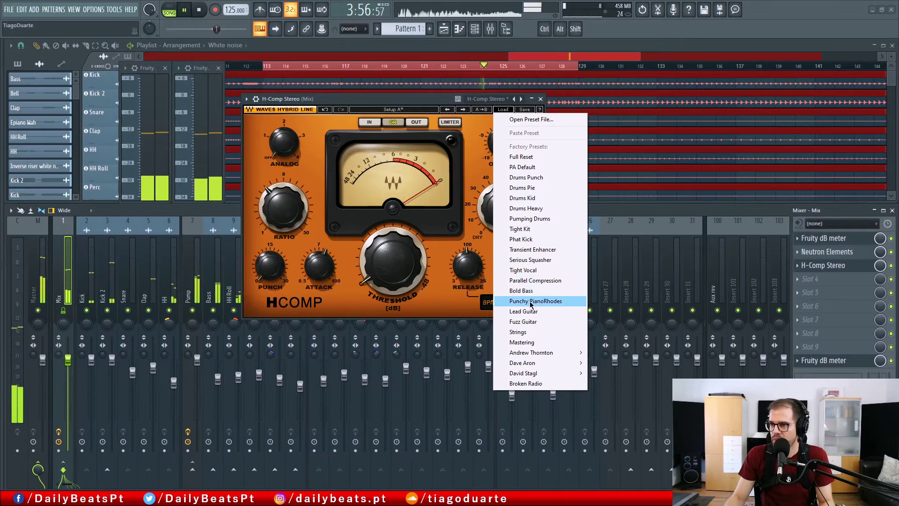
click(378, 100)
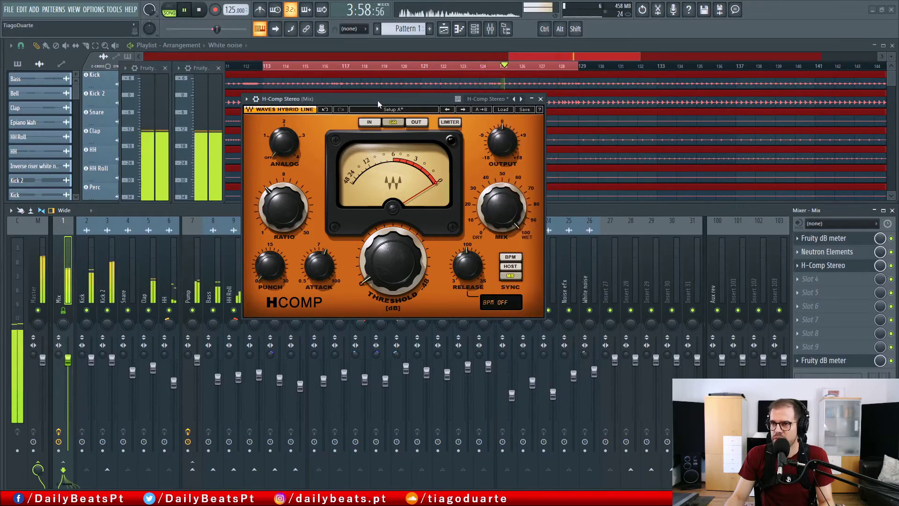
Step: Bring H-Comp's threshold to about -18 dB, reduce the ratio to 2.67 and fine-tune the threshold for light compression
drag(393, 261, 400, 324)
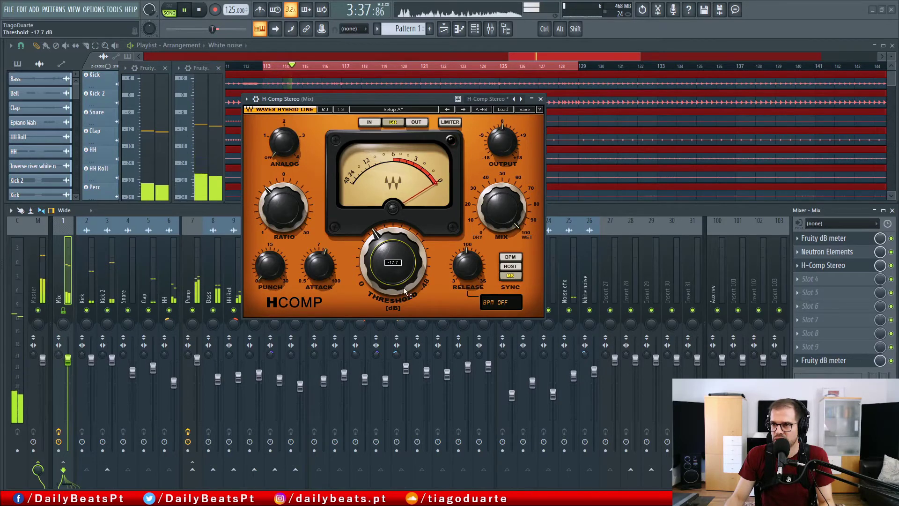
drag(400, 324, 400, 325)
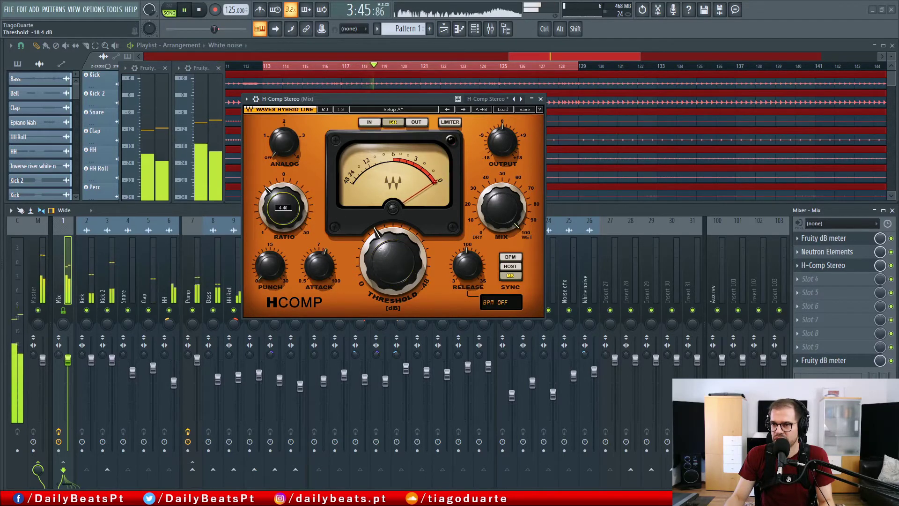
drag(284, 207, 284, 209)
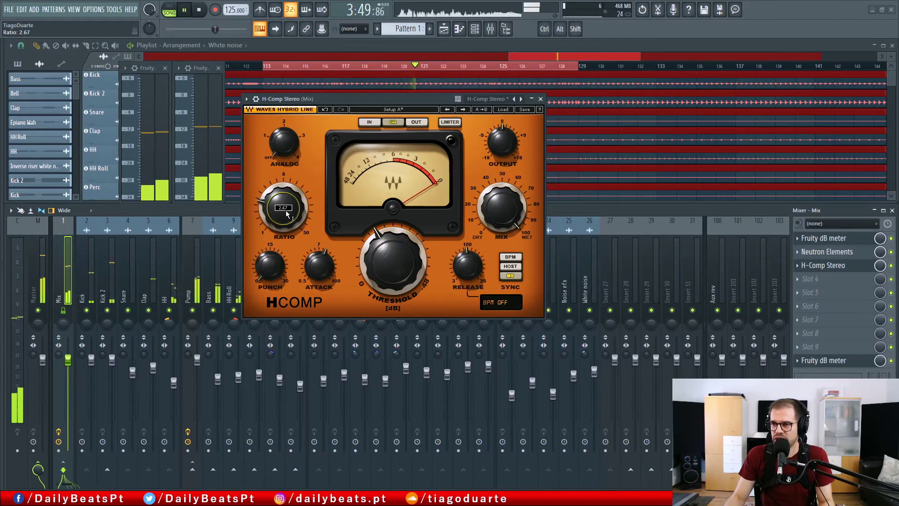
drag(388, 281, 387, 280)
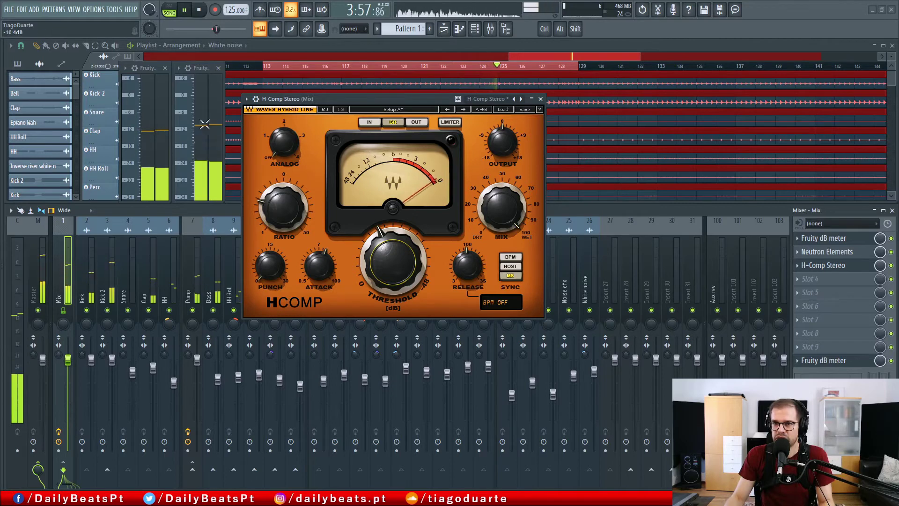
Step: Lower H-Comp's output to about -2.5 dB and fine-tune it to match the levels on the two dB meters
drag(506, 145, 506, 146)
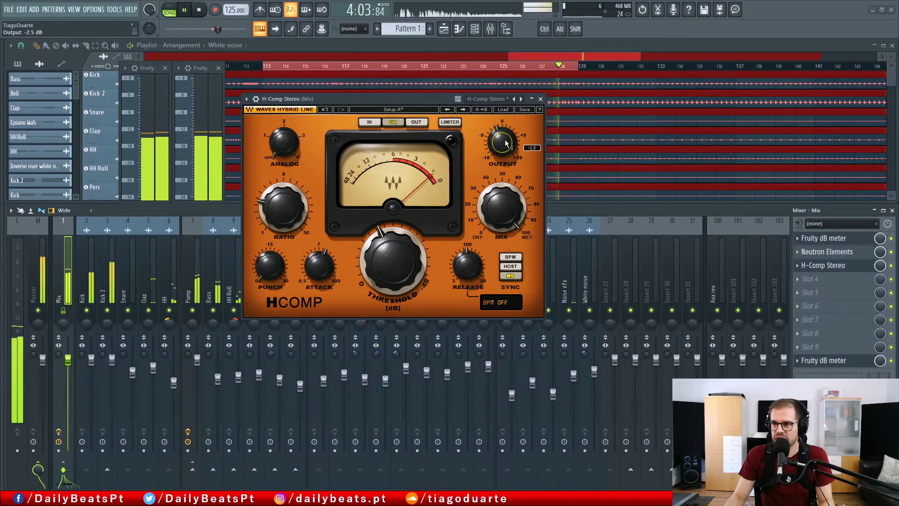
drag(506, 142, 506, 142)
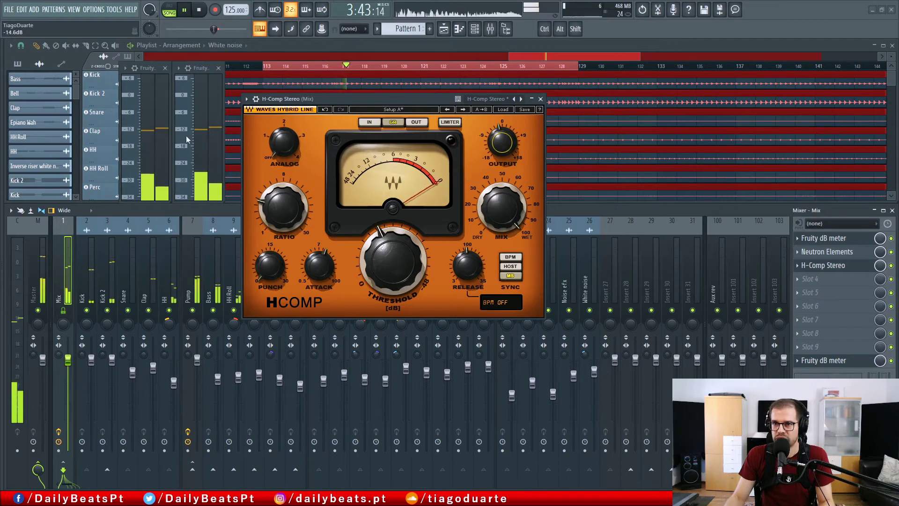
mouse_move(519, 149)
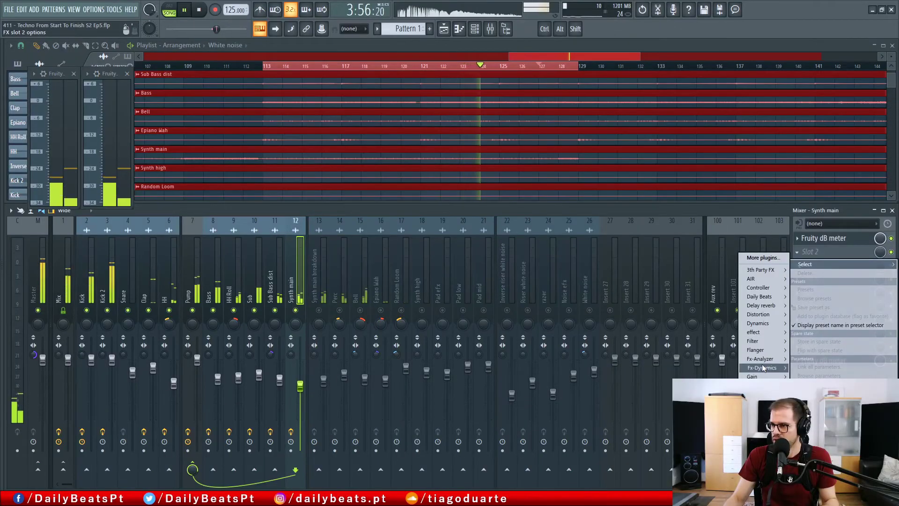
Step: Load Neutron Elements in the Synth main track's second effect slot, position its window clear of the meters and save the project
click(806, 408)
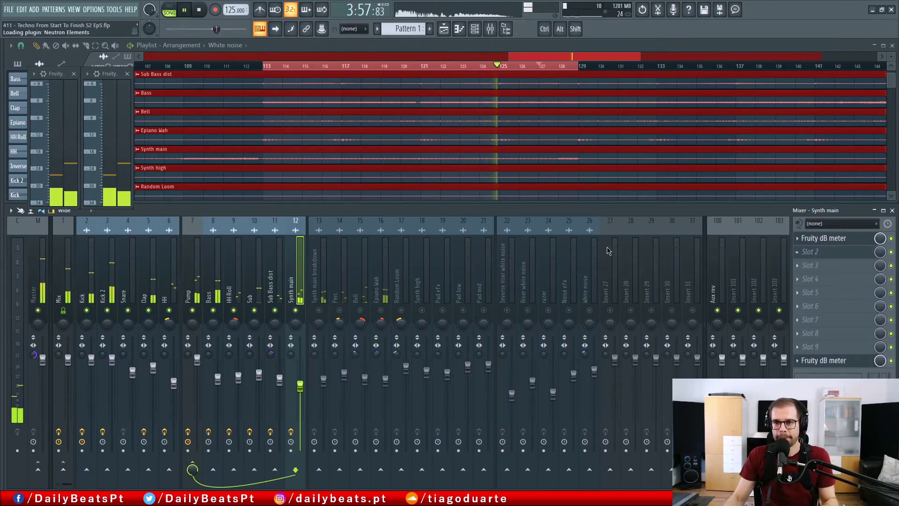
drag(371, 66, 380, 74)
key(ctrl+s)
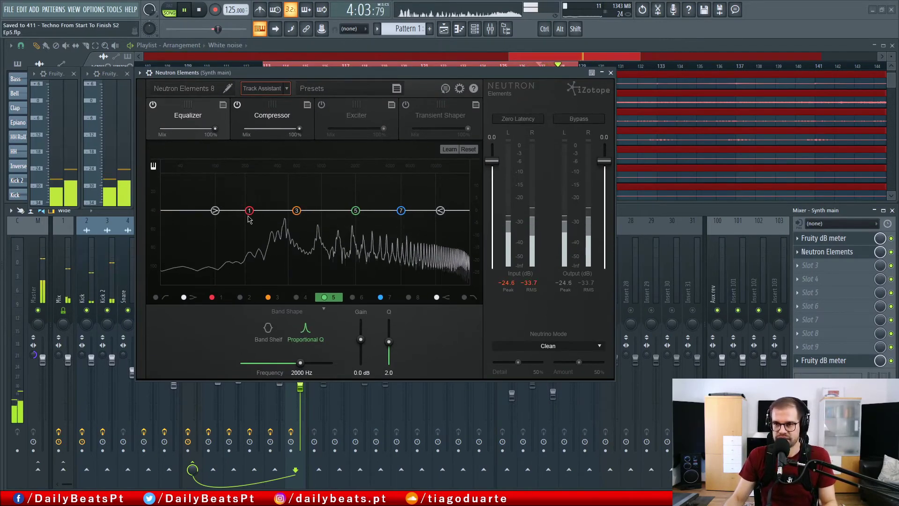
Step: Audition a 15 dB boost on EQ band 1 near 478 Hz and reset it, then enable a 12 dB low-cut filter at about 709 Hz
drag(252, 214, 289, 169)
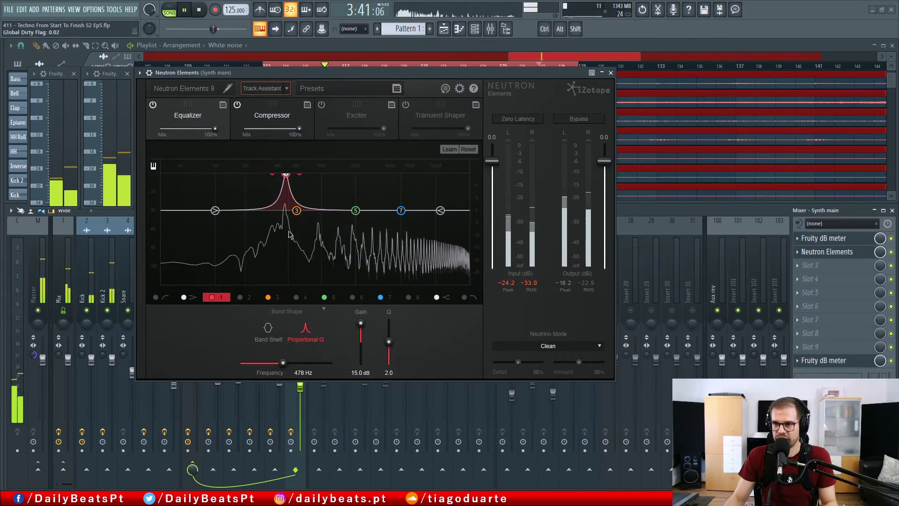
double_click(286, 177)
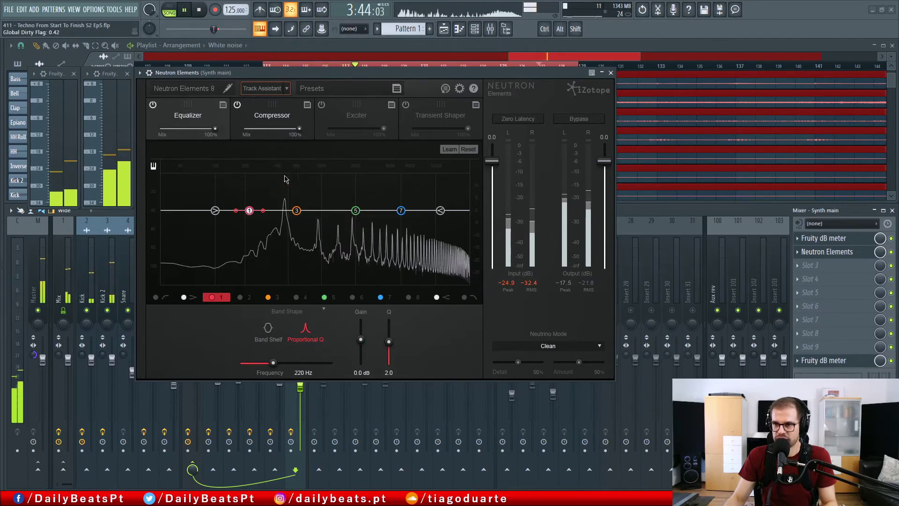
click(161, 298)
click(154, 297)
click(287, 329)
click(263, 342)
drag(252, 363, 288, 365)
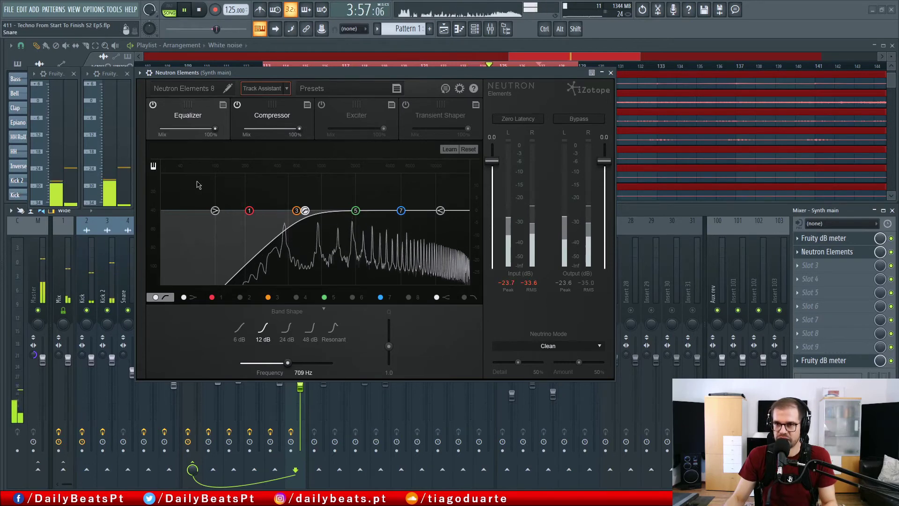
Step: Sweep EQ band 5 and settle on a broad boost of about 6.4 dB at 4375 Hz with Q 0.6, then close the plugin
drag(352, 213, 352, 194)
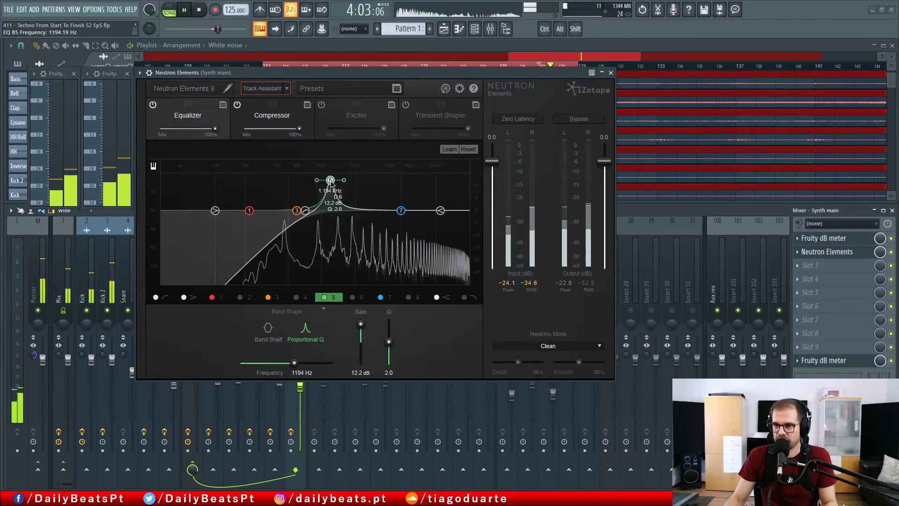
drag(357, 187, 403, 180)
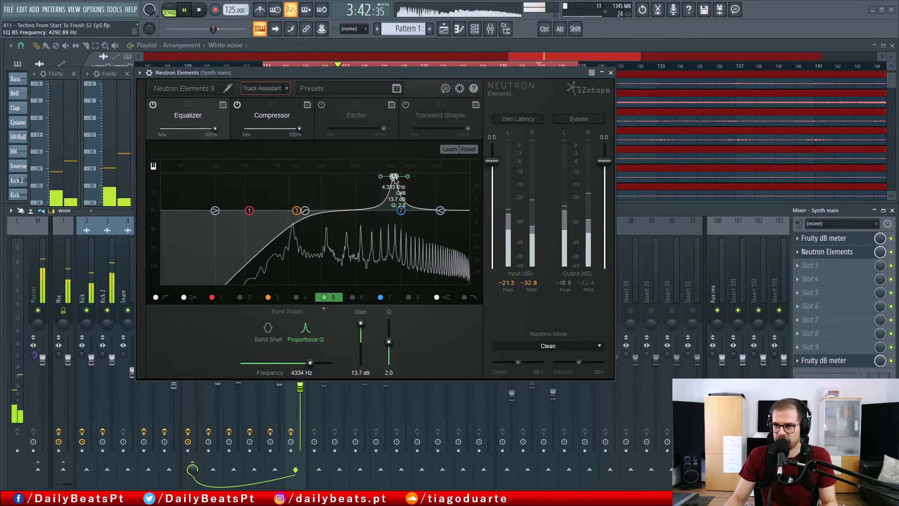
drag(361, 329, 361, 336)
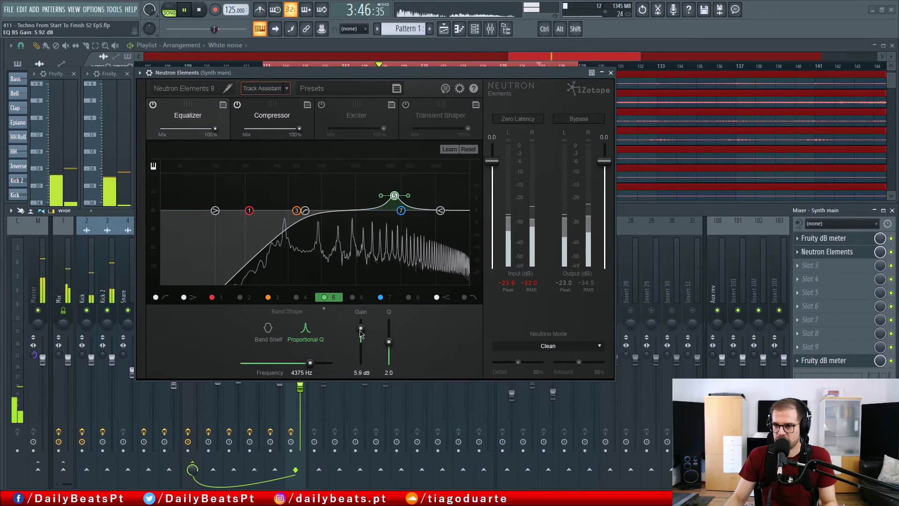
drag(389, 343, 390, 351)
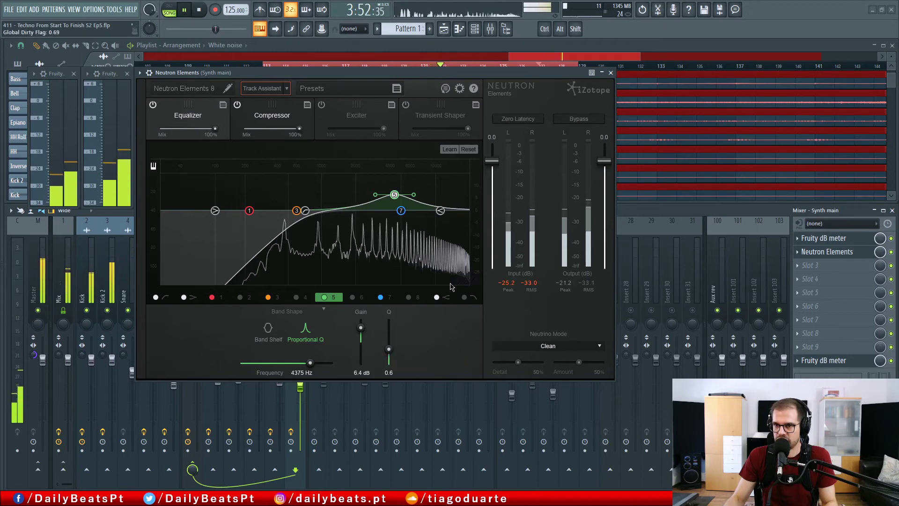
click(611, 73)
Step: Add the H-Comp compressor to the Synth main track's third effect slot
click(825, 266)
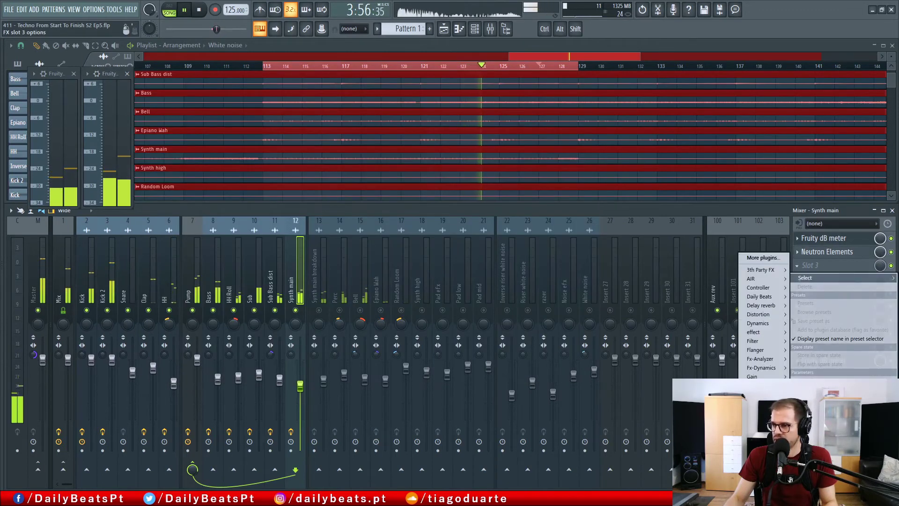
mouse_move(754, 332)
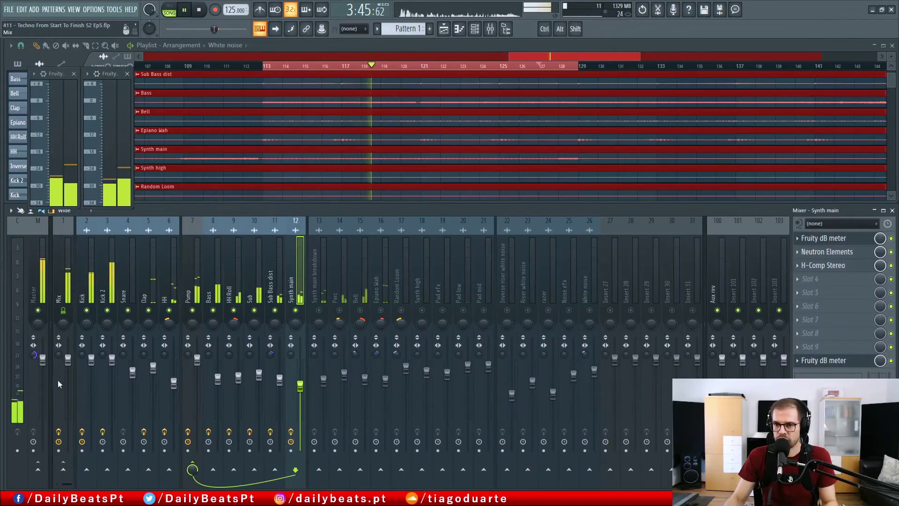
Step: Stop playback, reset the Master track's stereo separation to its default and resume playback
key(space)
right_click(31, 353)
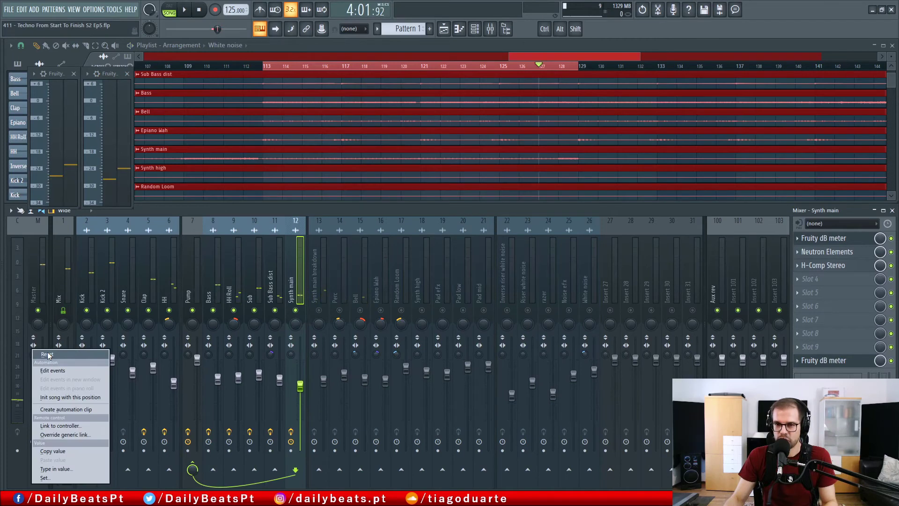
click(48, 355)
key(space)
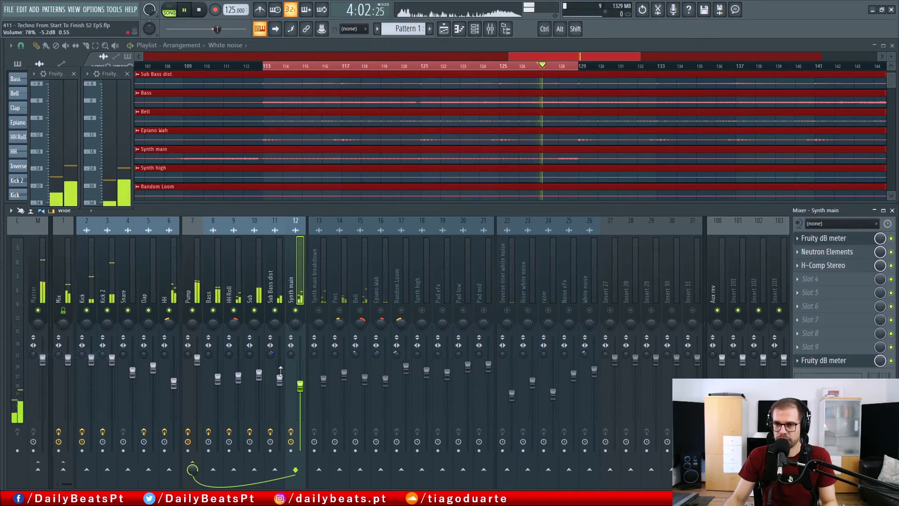
Step: Bypass the effects during playback on Synth main, Sub Bass dist, Sub, HH Roll, Bass, HH, Clap, Kick 2 and Kick
click(291, 431)
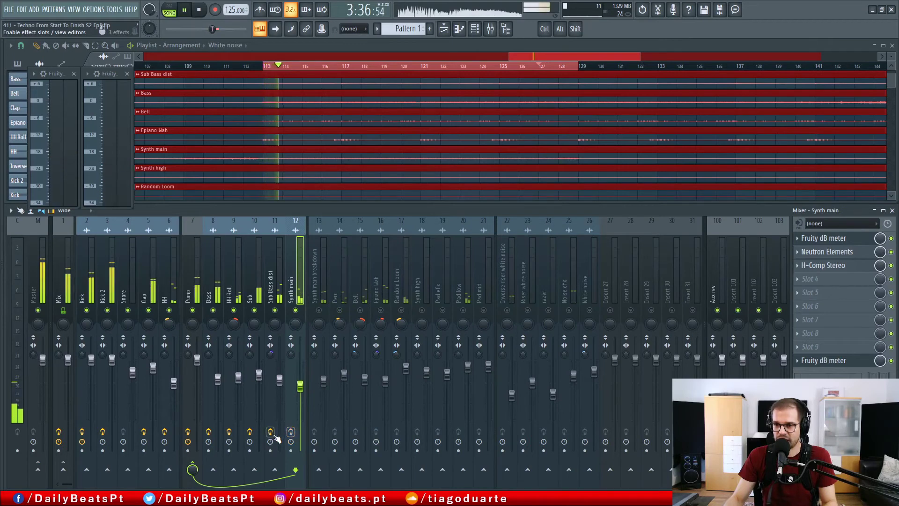
click(270, 432)
click(250, 431)
click(229, 431)
click(208, 432)
click(165, 431)
click(144, 432)
click(102, 432)
click(82, 432)
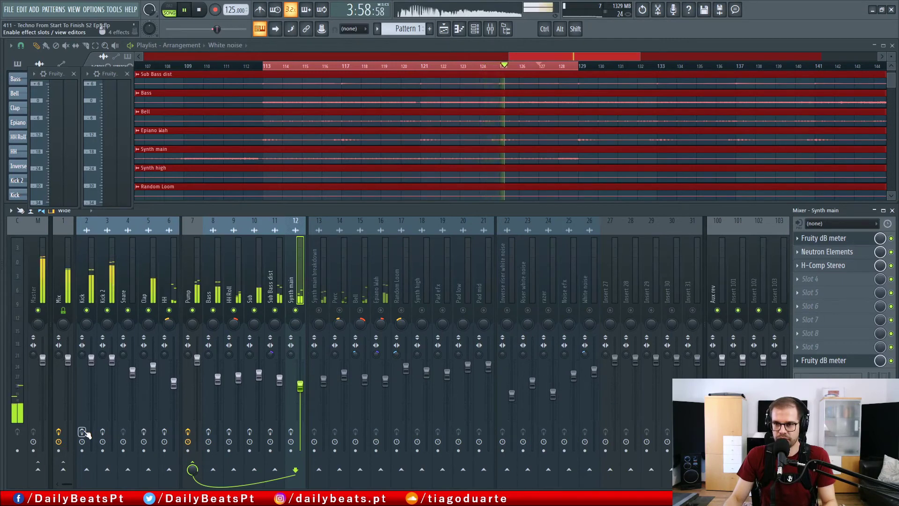
Step: Re-enable the effects on Kick, Kick 2, Clap, HH, Bass, HH Roll, Sub, Sub Bass dist and Synth main to compare the mix
click(82, 432)
click(102, 431)
click(144, 432)
click(165, 432)
click(209, 432)
click(229, 431)
click(250, 431)
click(270, 431)
click(291, 432)
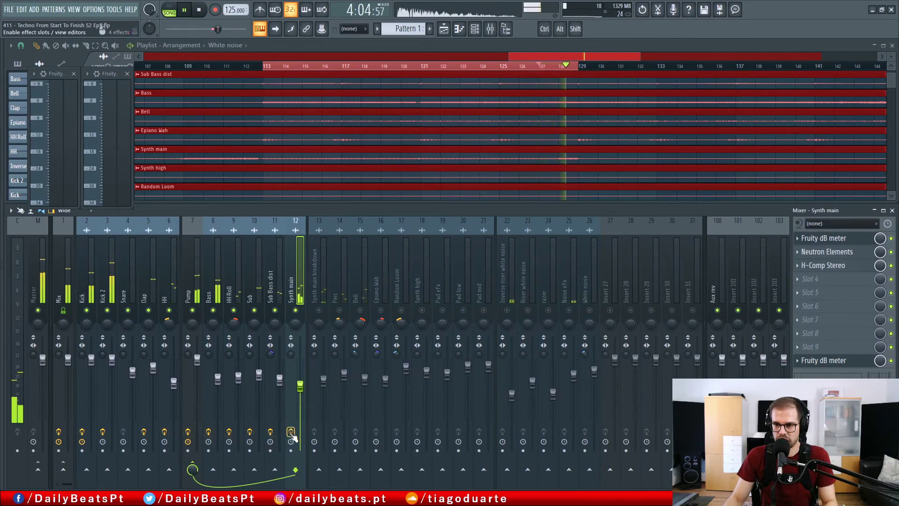